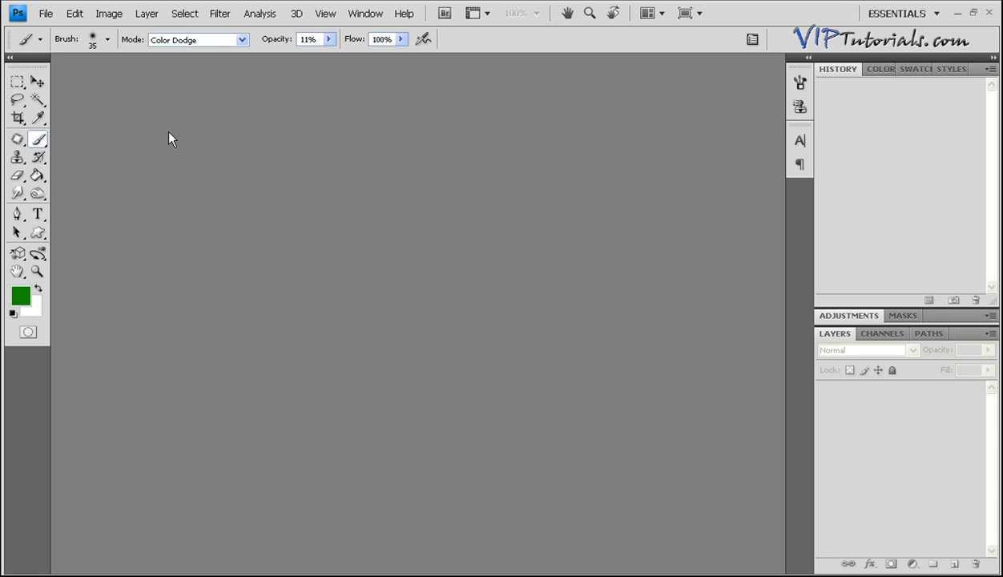
# Step: Open Model Special Effects Before.jpg through File > Open
pyautogui.click(47, 13)
pyautogui.click(61, 42)
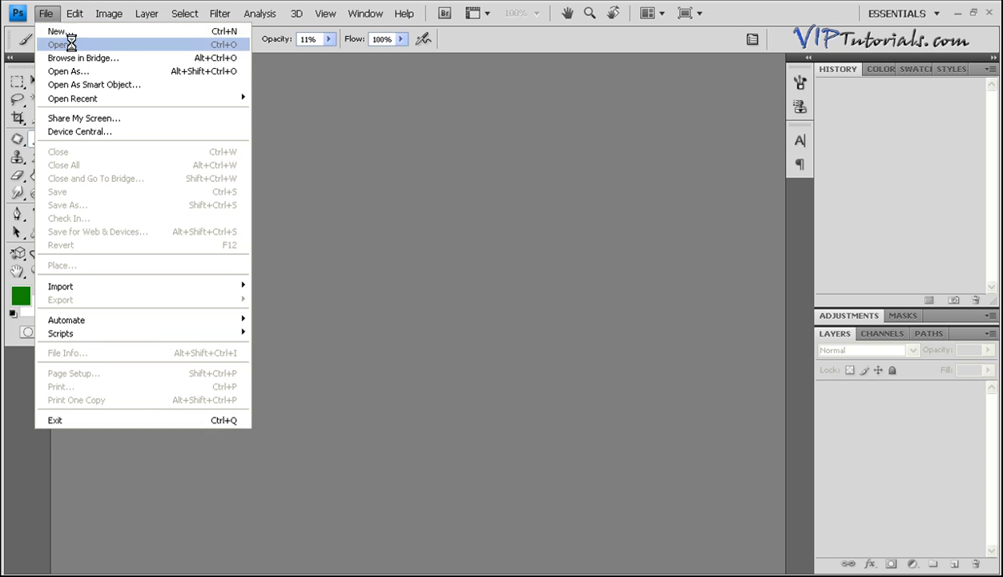
pyautogui.click(433, 108)
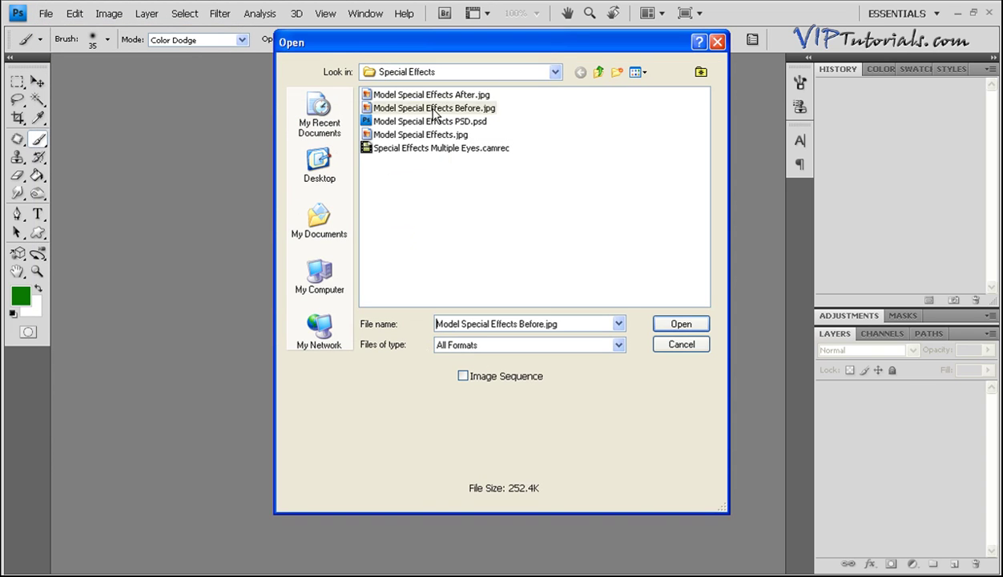
pyautogui.click(677, 326)
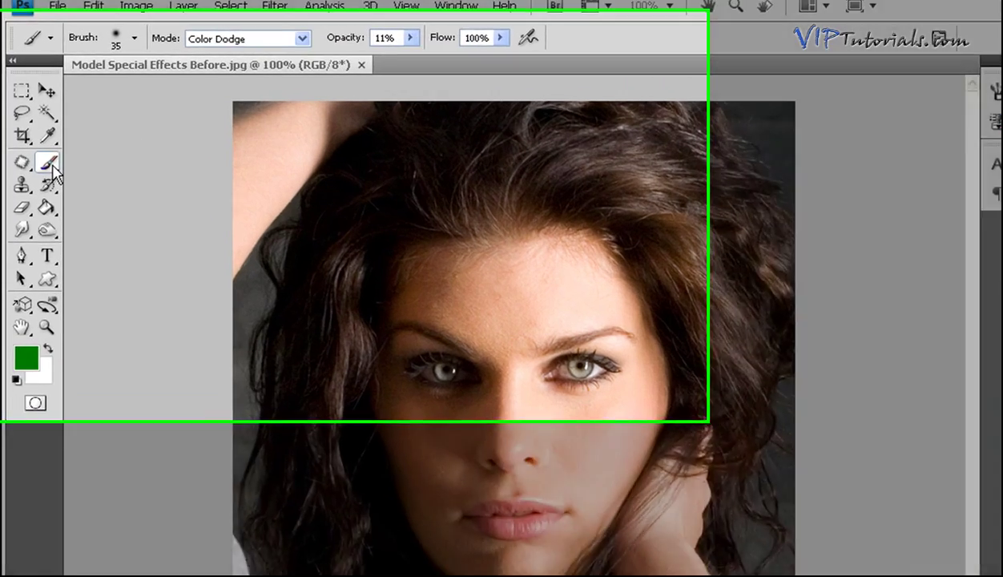
# Step: Select the Brush tool and set the foreground colour to magenta ff00f6
pyautogui.rightClick(39, 140)
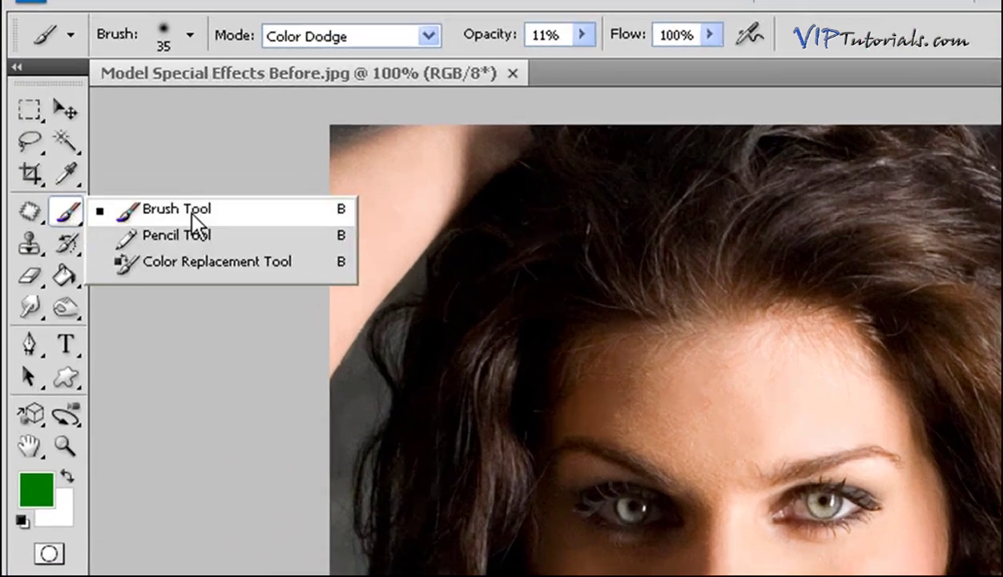
pyautogui.click(188, 210)
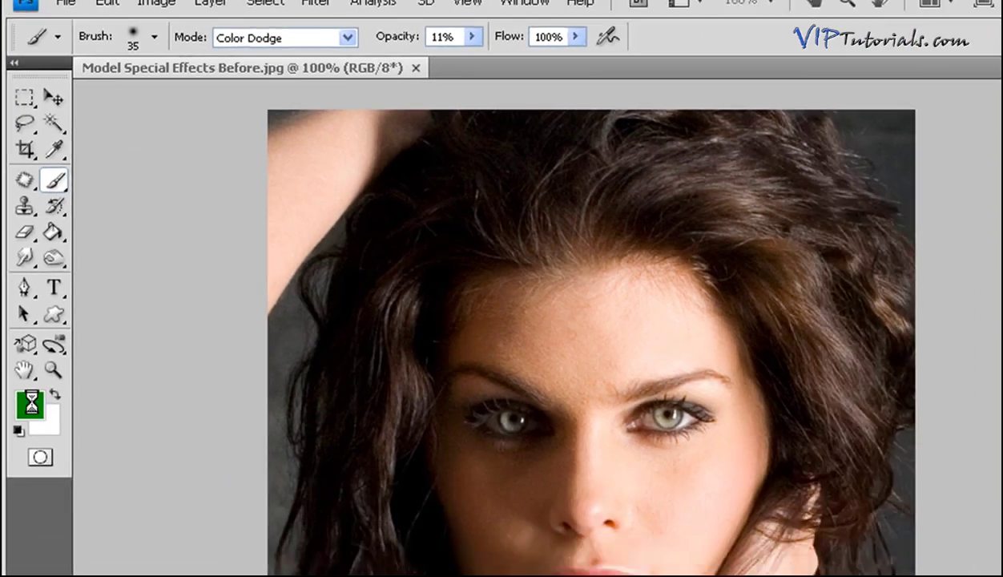
pyautogui.click(36, 487)
pyautogui.moveTo(761, 209); pyautogui.dragTo(742, 160)
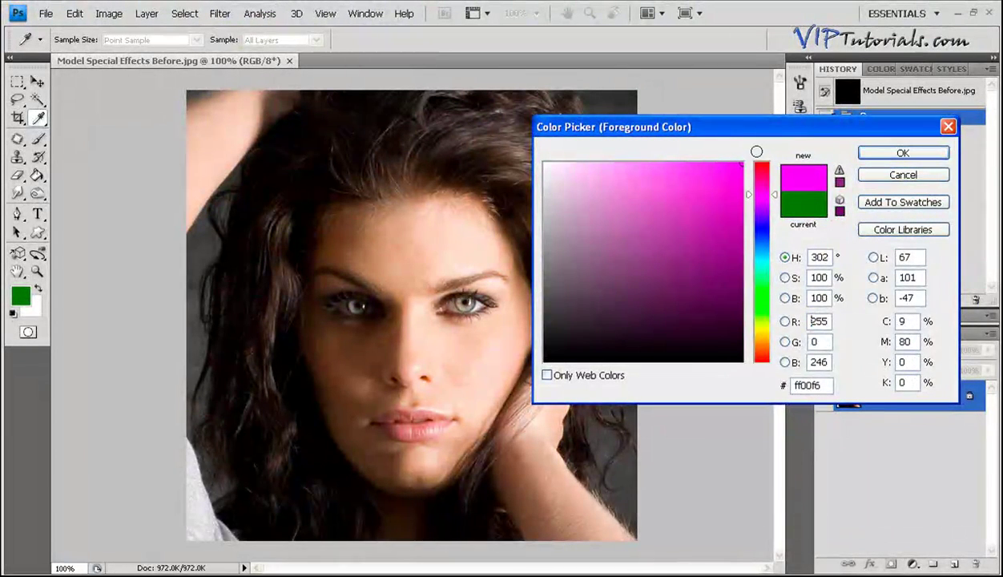
pyautogui.click(898, 154)
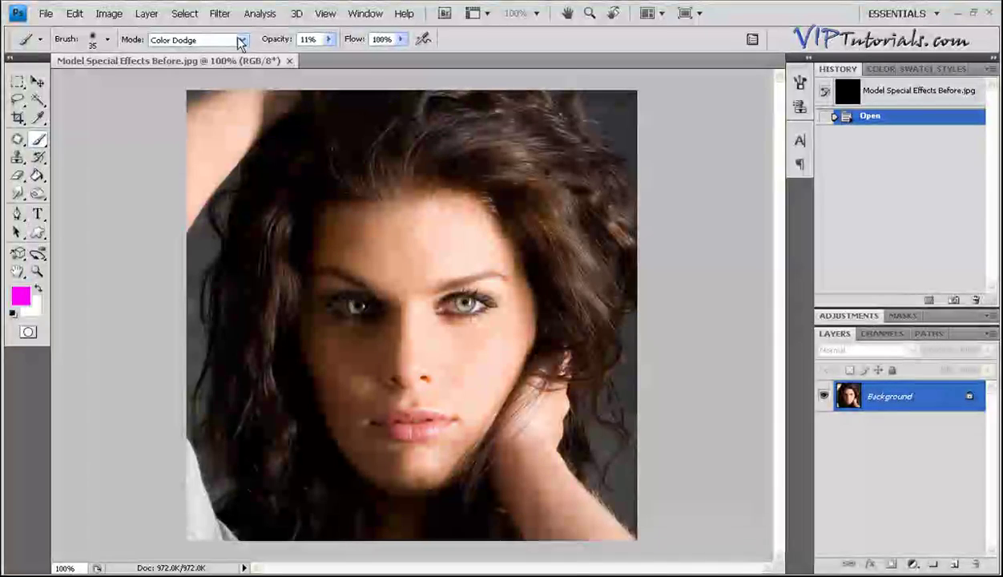
# Step: Set the brush blend mode to Color Dodge with 10% opacity
pyautogui.click(202, 38)
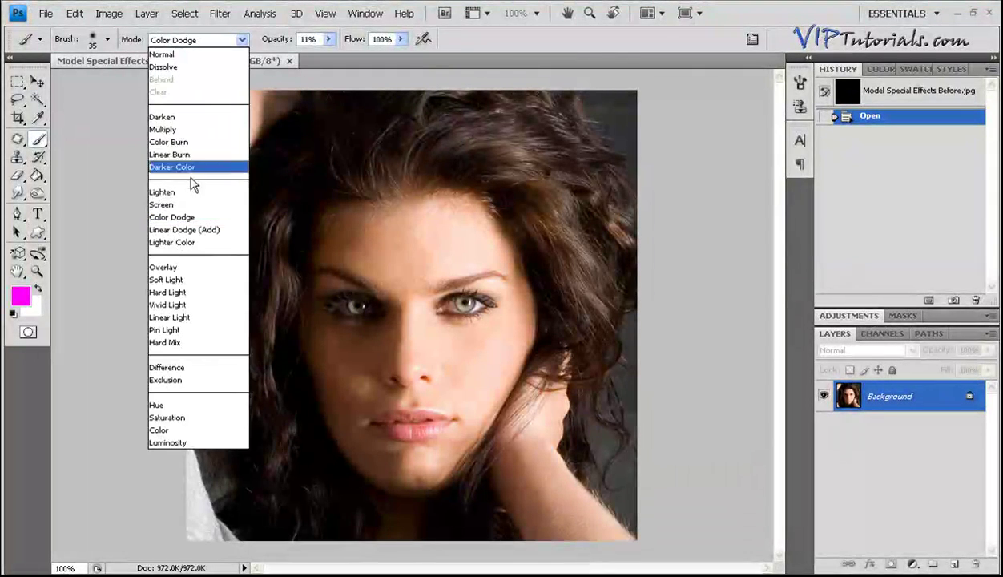
pyautogui.click(173, 216)
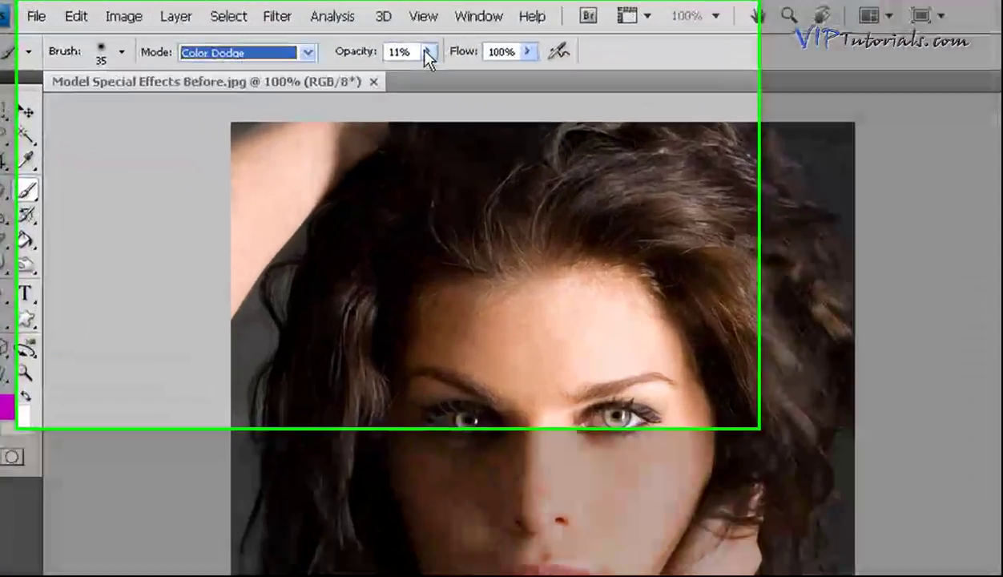
pyautogui.click(426, 51)
pyautogui.click(389, 54)
pyautogui.write('1')
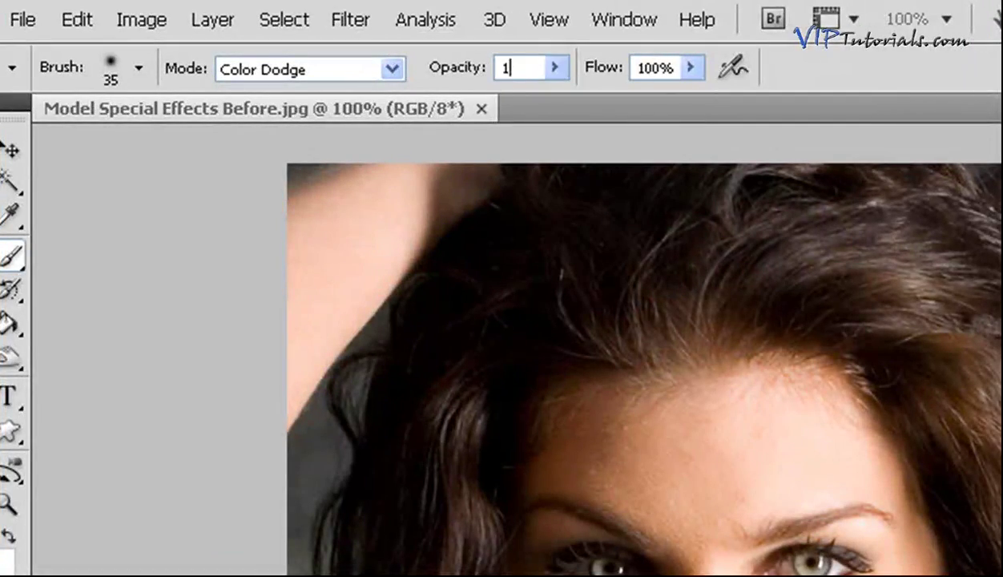
pyautogui.write('0')
pyautogui.press('Return')
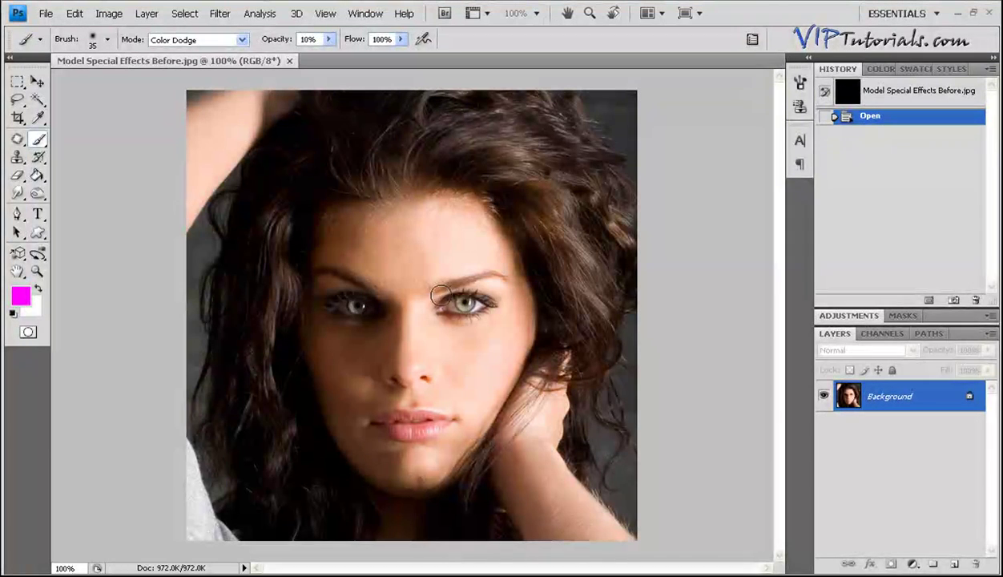
# Step: Choose the 21 px soft brush and paint pink across the right-hand upper eyelid and inner corner
pyautogui.rightClick(486, 287)
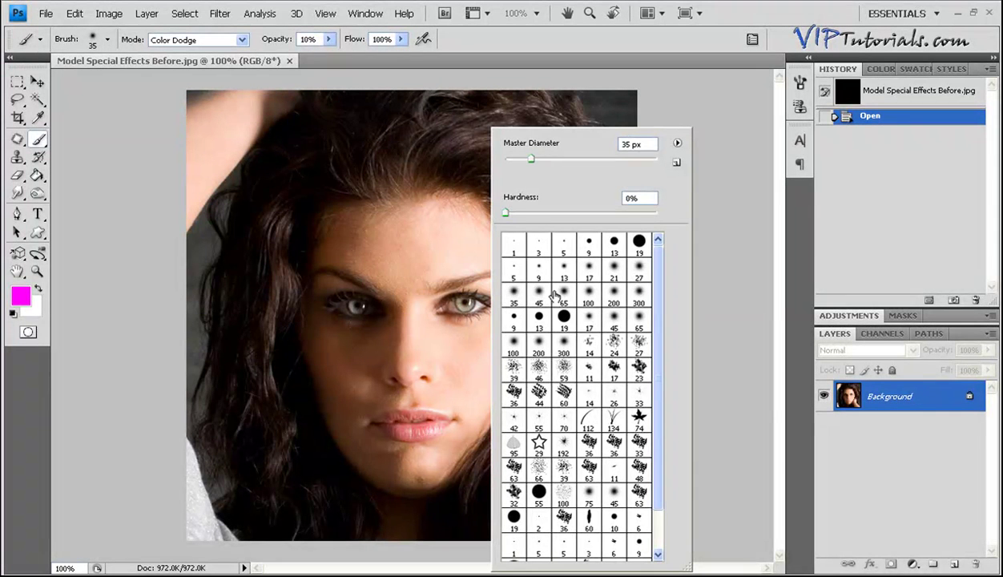
pyautogui.click(638, 274)
pyautogui.click(665, 271)
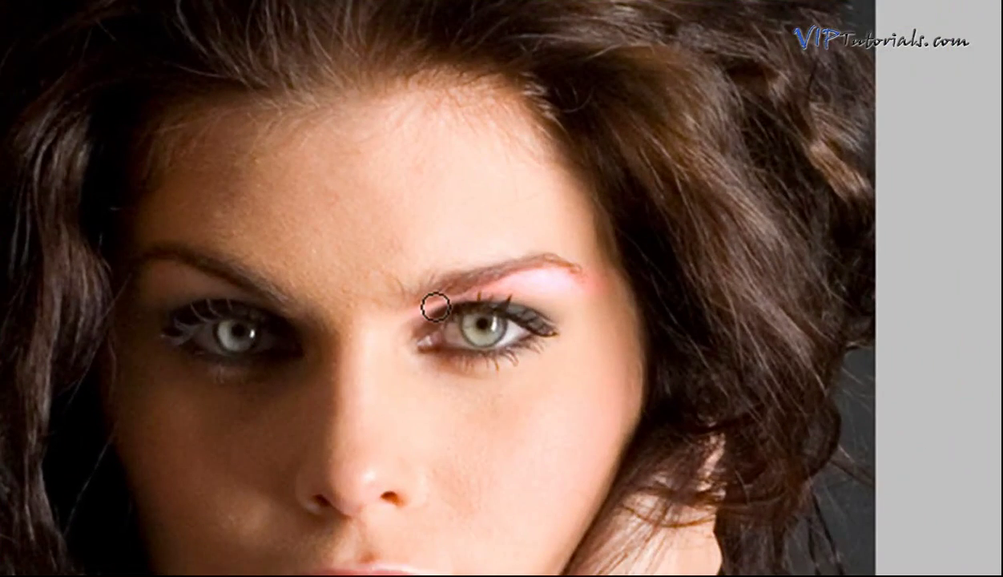
pyautogui.moveTo(435, 307)
pyautogui.mouseDown()
pyautogui.moveTo(432, 293)
pyautogui.moveTo(528, 291)
pyautogui.moveTo(573, 304)
pyautogui.moveTo(574, 295)
pyautogui.moveTo(527, 309)
pyautogui.moveTo(468, 293)
pyautogui.moveTo(591, 296)
pyautogui.mouseUp()
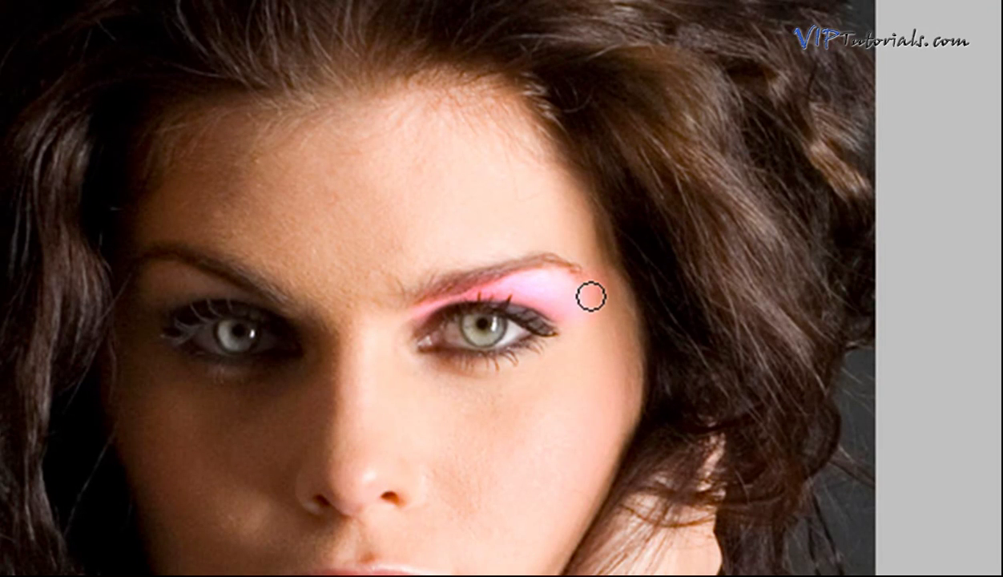
pyautogui.moveTo(414, 329)
pyautogui.mouseDown()
pyautogui.moveTo(428, 302)
pyautogui.moveTo(490, 286)
pyautogui.moveTo(554, 281)
pyautogui.moveTo(582, 299)
pyautogui.moveTo(554, 277)
pyautogui.mouseUp()
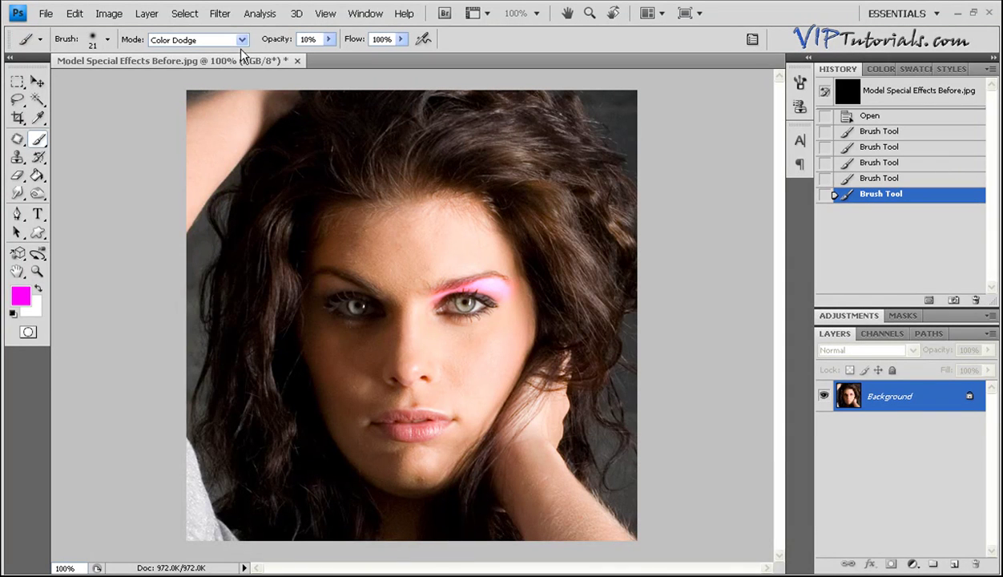
# Step: Switch the brush to Color Burn and deepen the pink along the eyebrow, outer edge and inner corner
pyautogui.click(241, 40)
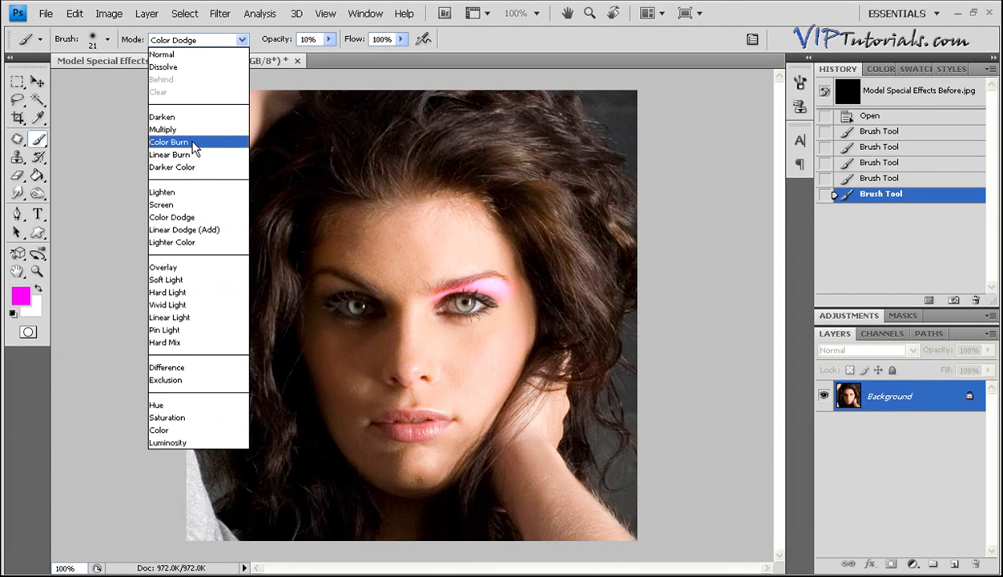
pyautogui.click(193, 143)
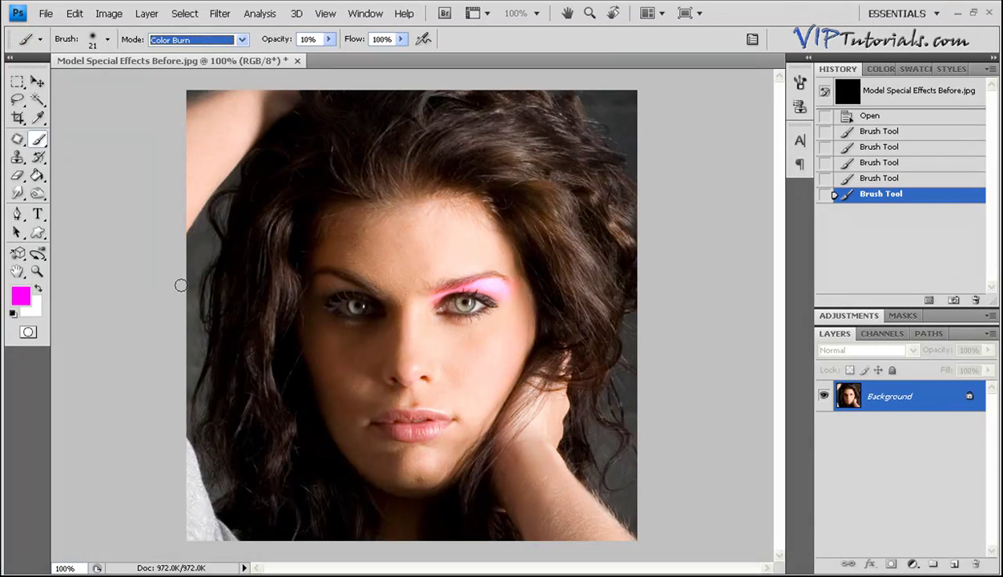
pyautogui.press('Return')
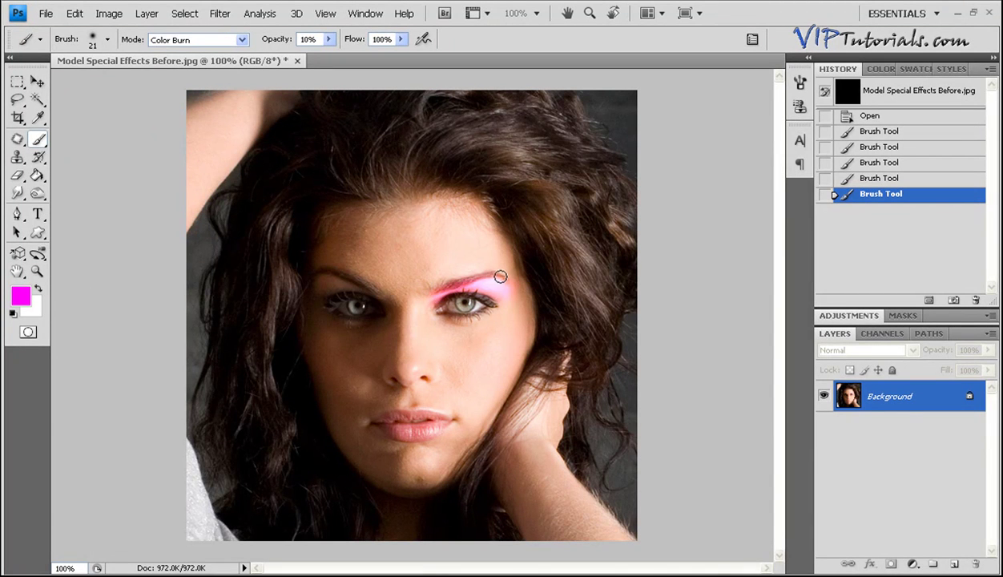
pyautogui.moveTo(505, 278); pyautogui.dragTo(445, 285)
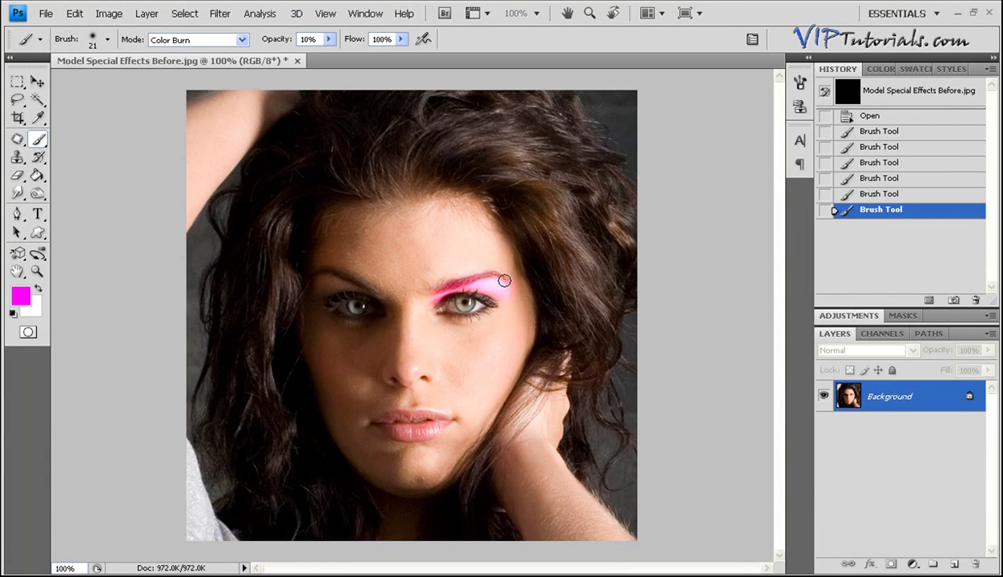
pyautogui.moveTo(513, 281); pyautogui.dragTo(490, 300)
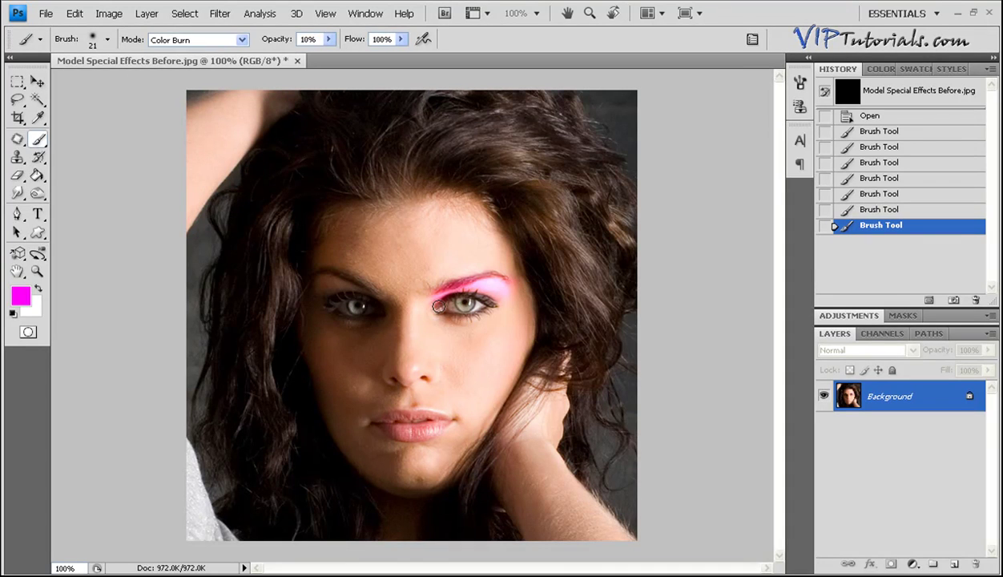
pyautogui.moveTo(503, 302); pyautogui.dragTo(480, 287)
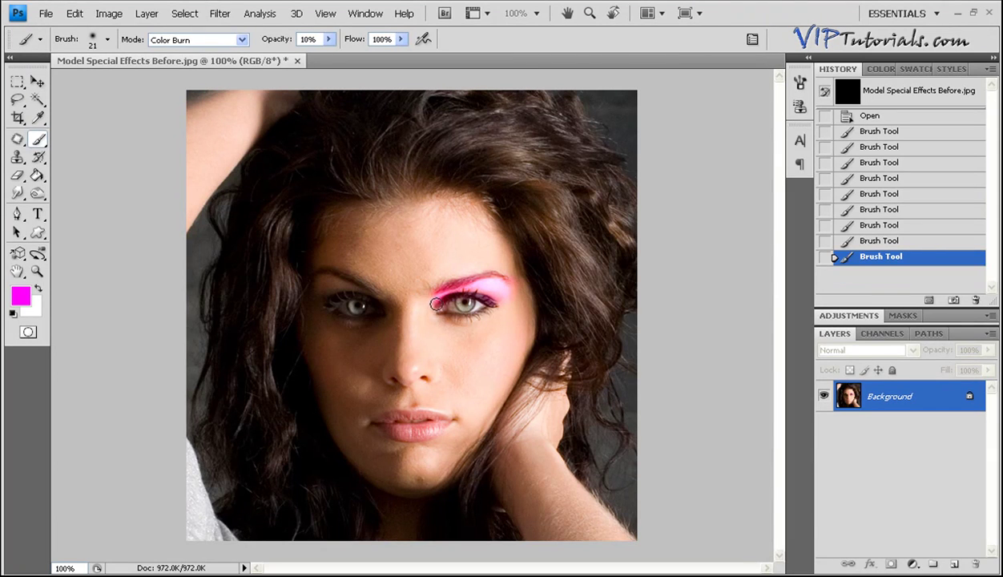
pyautogui.click(435, 304)
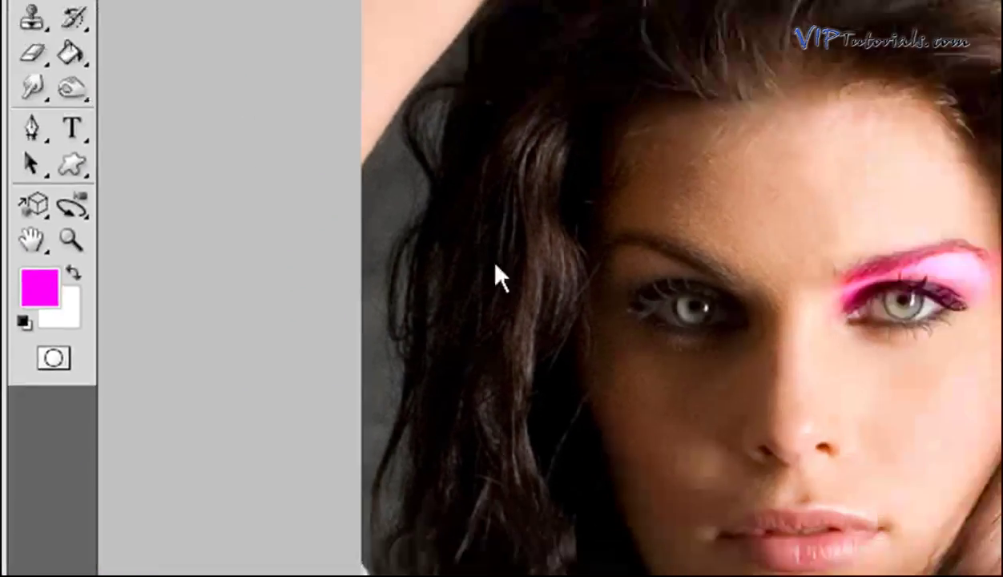
# Step: Change the colour to blue 000cff and shade the lower lash line and outer corner purple
pyautogui.click(102, 275)
pyautogui.moveTo(763, 245); pyautogui.dragTo(761, 231)
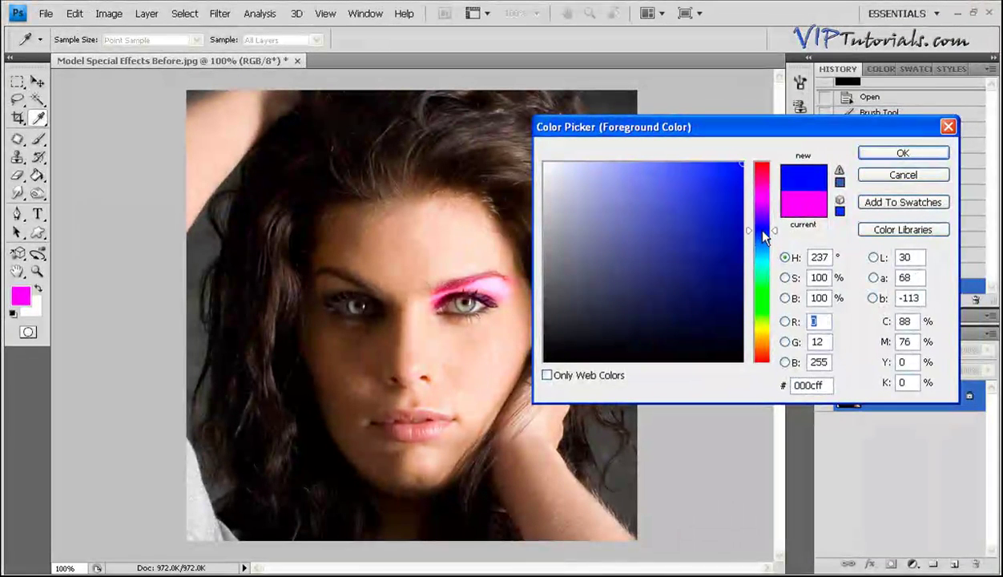
pyautogui.click(897, 155)
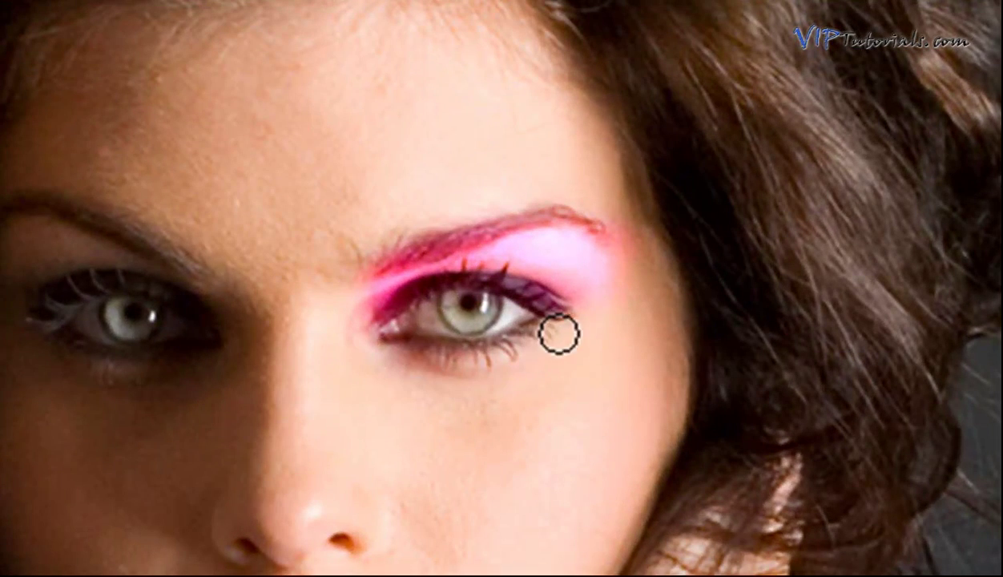
pyautogui.moveTo(558, 334)
pyautogui.mouseDown()
pyautogui.moveTo(584, 321)
pyautogui.moveTo(469, 353)
pyautogui.moveTo(397, 353)
pyautogui.moveTo(453, 373)
pyautogui.moveTo(518, 372)
pyautogui.moveTo(588, 328)
pyautogui.moveTo(502, 356)
pyautogui.moveTo(426, 356)
pyautogui.moveTo(374, 328)
pyautogui.moveTo(465, 361)
pyautogui.moveTo(570, 350)
pyautogui.moveTo(441, 351)
pyautogui.moveTo(369, 358)
pyautogui.mouseUp()
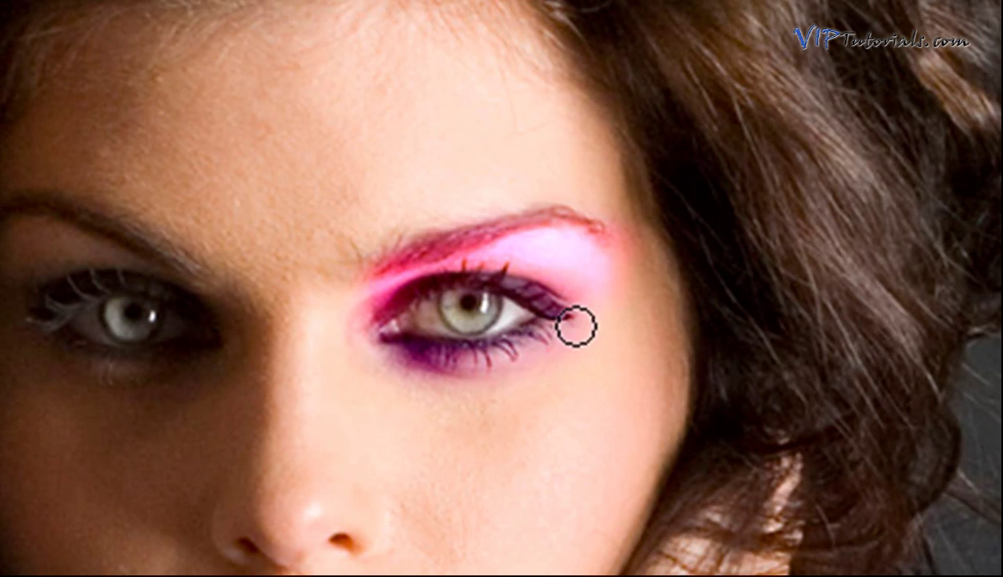
pyautogui.moveTo(593, 306)
pyautogui.mouseDown()
pyautogui.moveTo(403, 342)
pyautogui.moveTo(354, 327)
pyautogui.moveTo(414, 358)
pyautogui.moveTo(551, 347)
pyautogui.moveTo(599, 310)
pyautogui.moveTo(714, 308)
pyautogui.mouseUp()
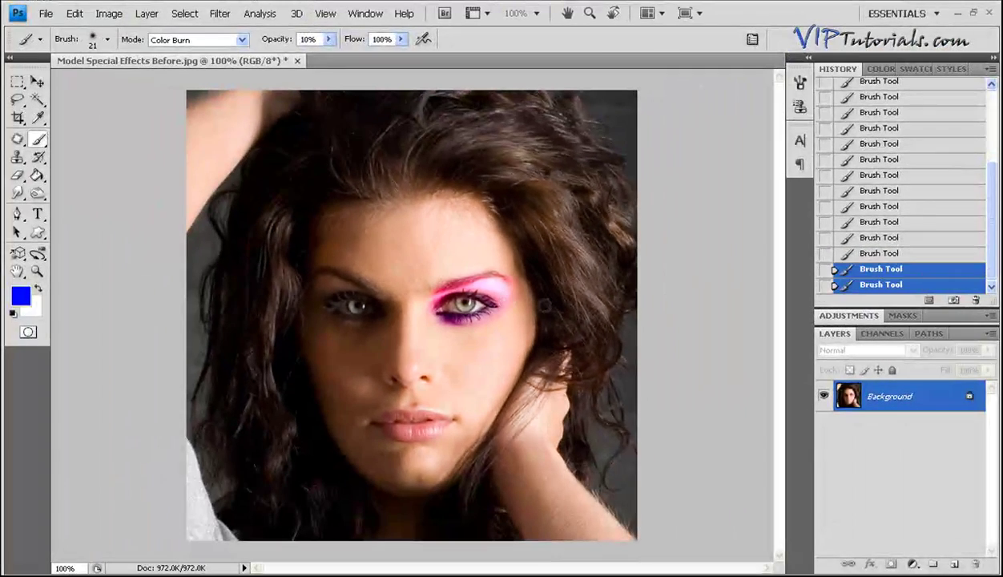
pyautogui.click(863, 286)
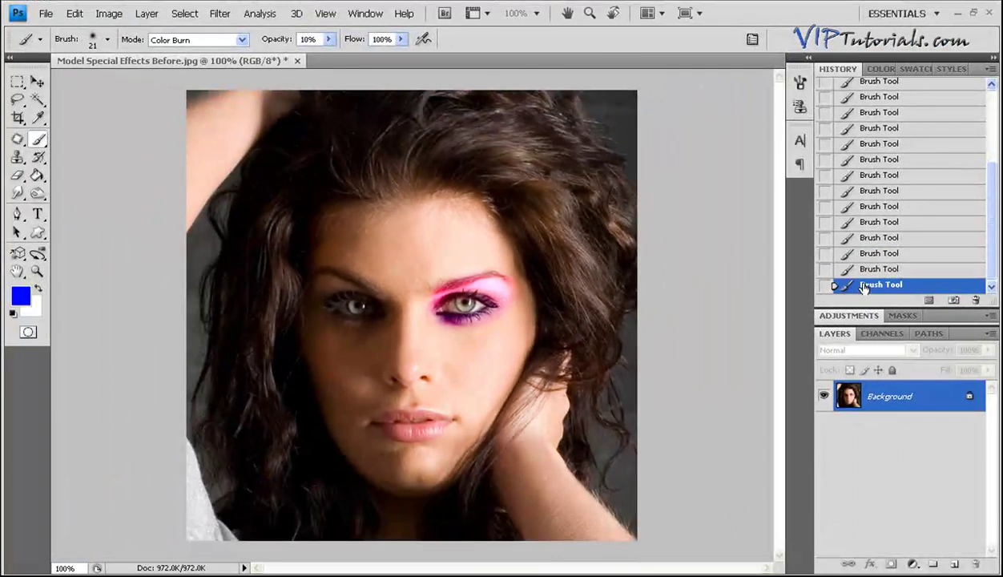
# Step: Save a history snapshot of the makeup and compare it with the original image
pyautogui.click(954, 300)
pyautogui.scroll(5, 889, 200)
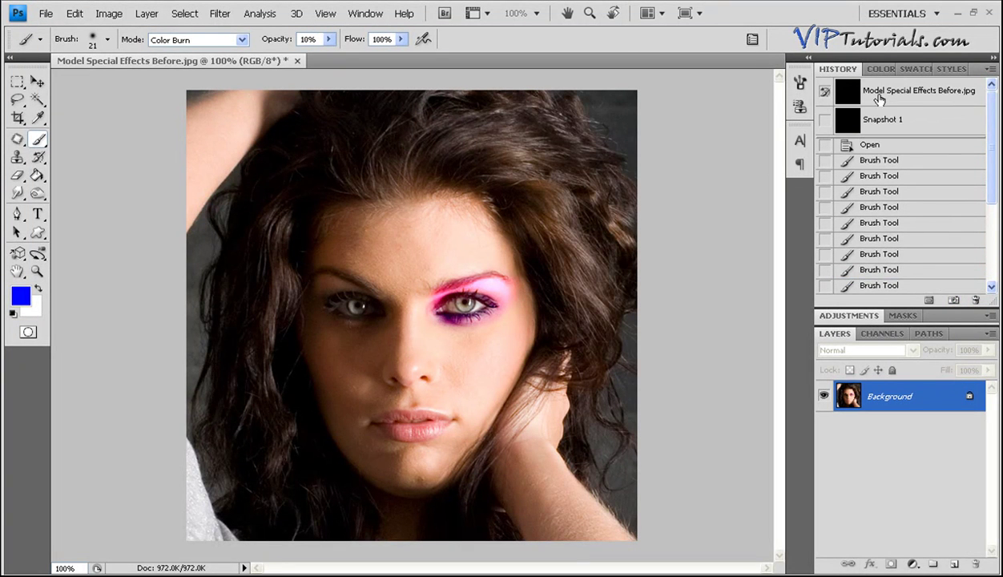
pyautogui.click(878, 96)
pyautogui.click(887, 120)
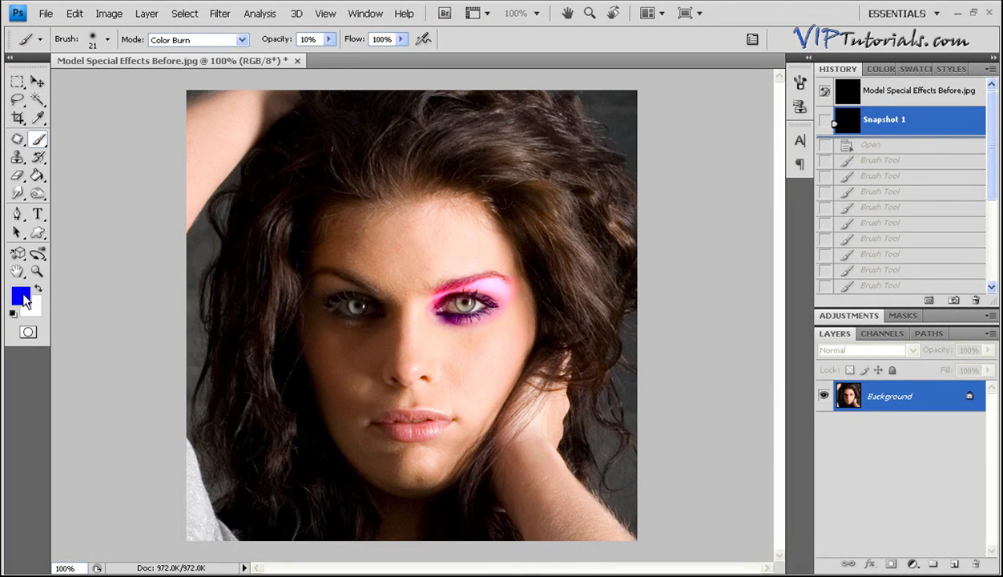
# Step: Set the foreground colour to dark green 508504
pyautogui.click(22, 298)
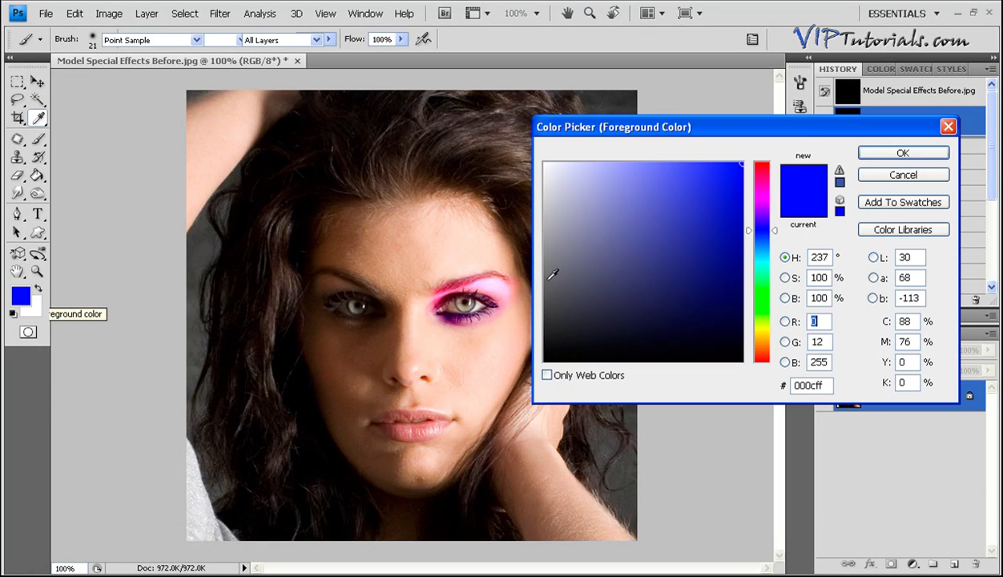
pyautogui.moveTo(761, 294); pyautogui.dragTo(761, 311)
pyautogui.click(737, 255)
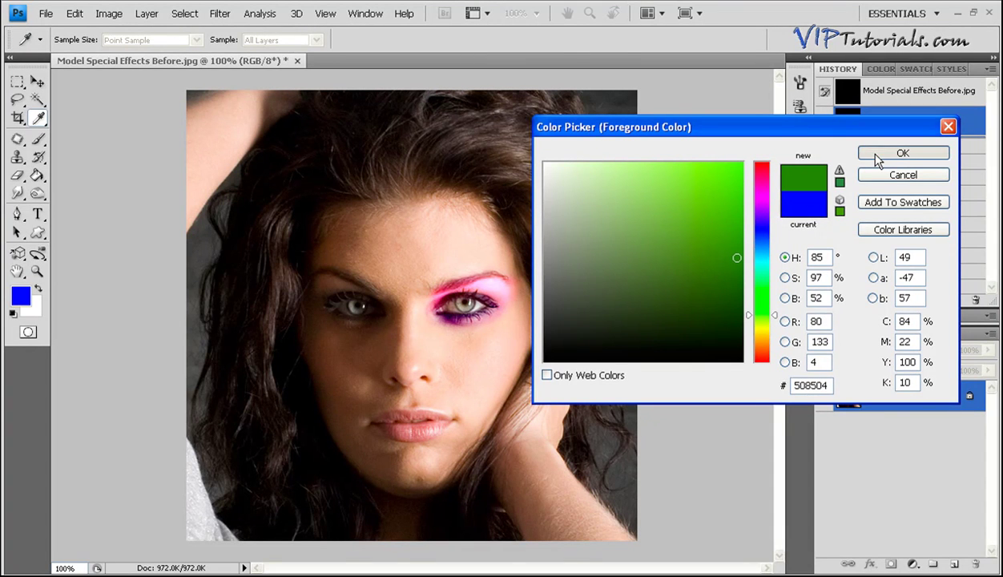
pyautogui.click(902, 153)
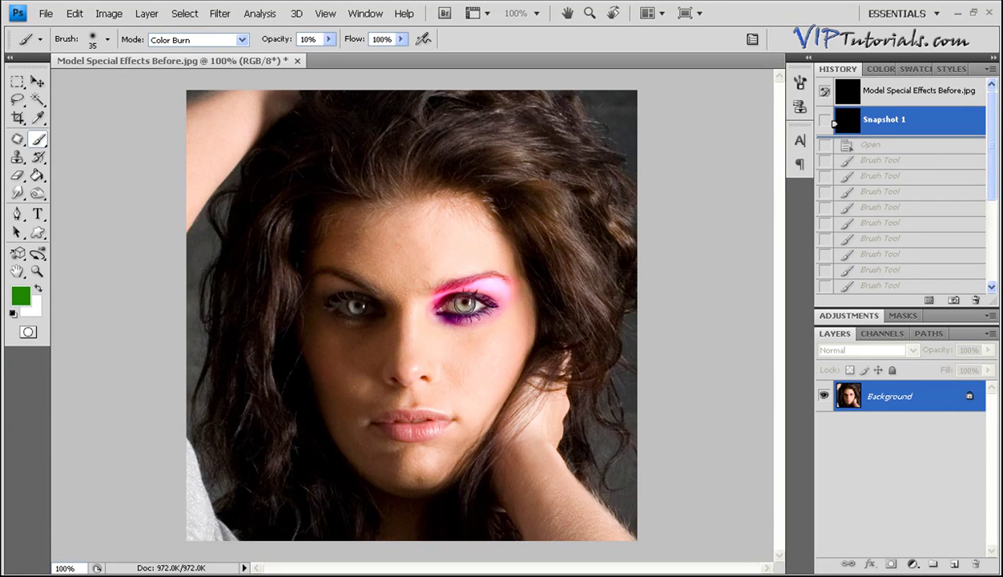
# Step: Paint the iris green in Color Burn, then brighten it with Color Dodge strokes
pyautogui.click(460, 308)
pyautogui.click(461, 308)
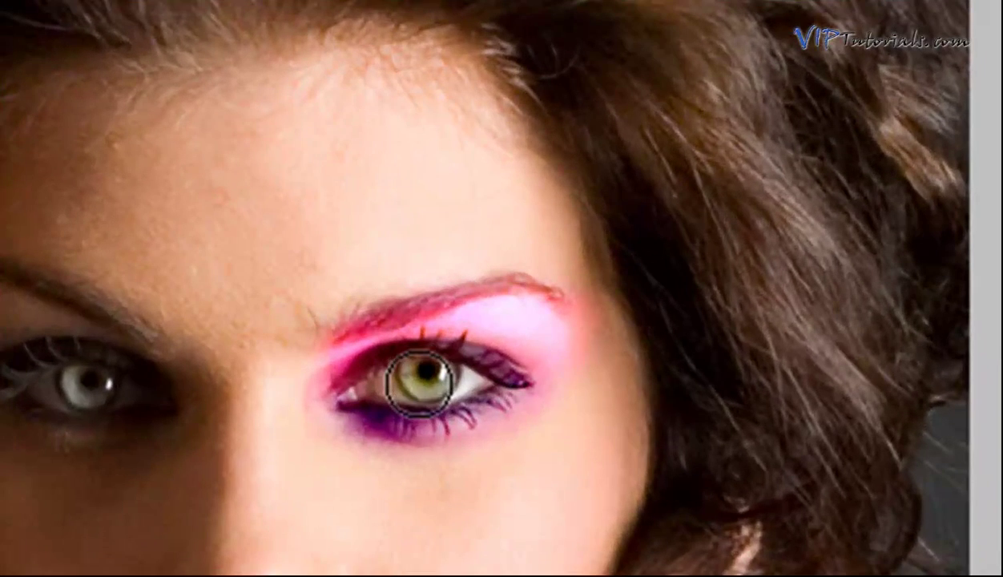
pyautogui.moveTo(419, 382); pyautogui.dragTo(427, 380)
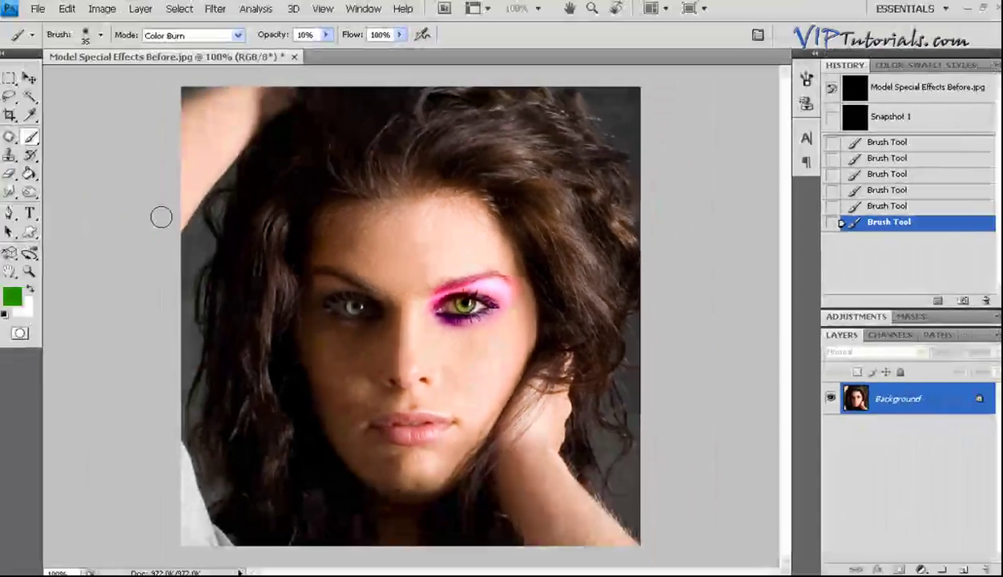
pyautogui.click(203, 44)
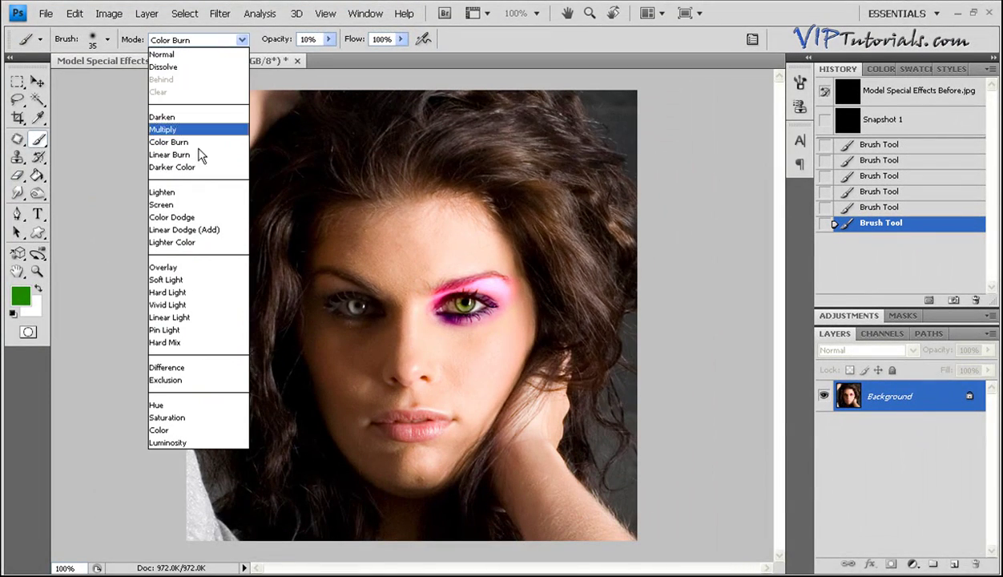
pyautogui.click(173, 220)
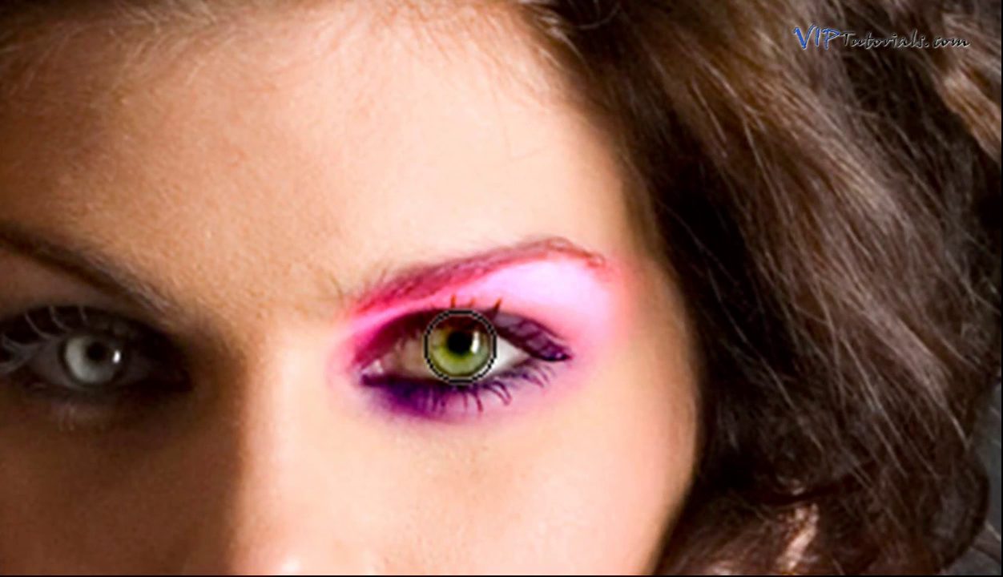
pyautogui.moveTo(462, 345); pyautogui.dragTo(454, 347)
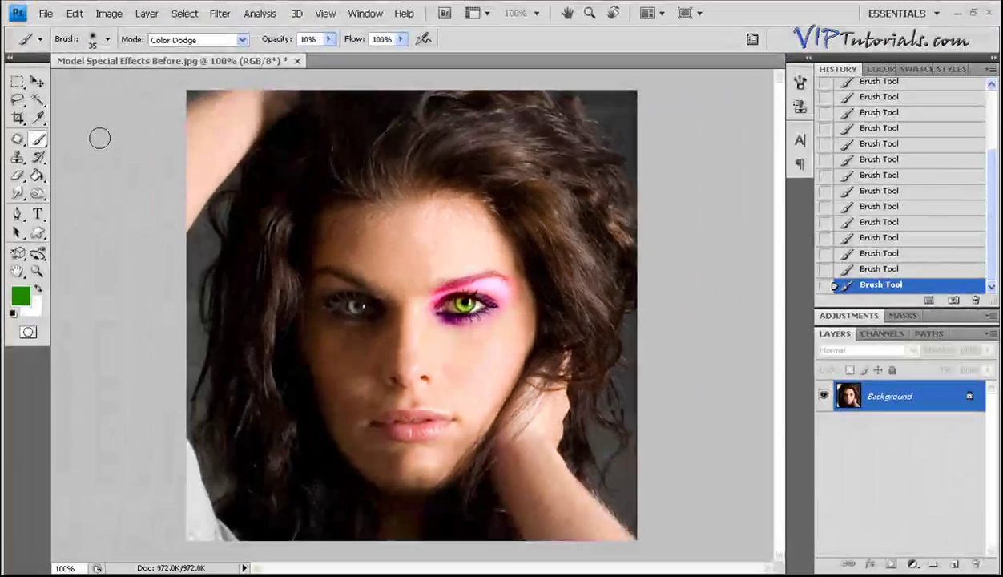
# Step: Lasso the made-up eye, then copy and paste it onto a new layer
pyautogui.click(17, 99)
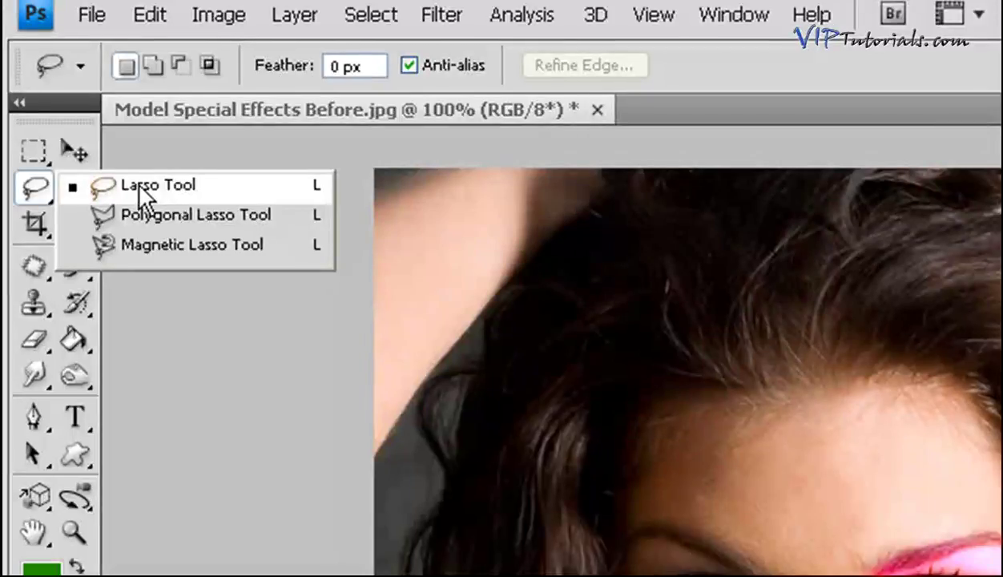
pyautogui.click(137, 189)
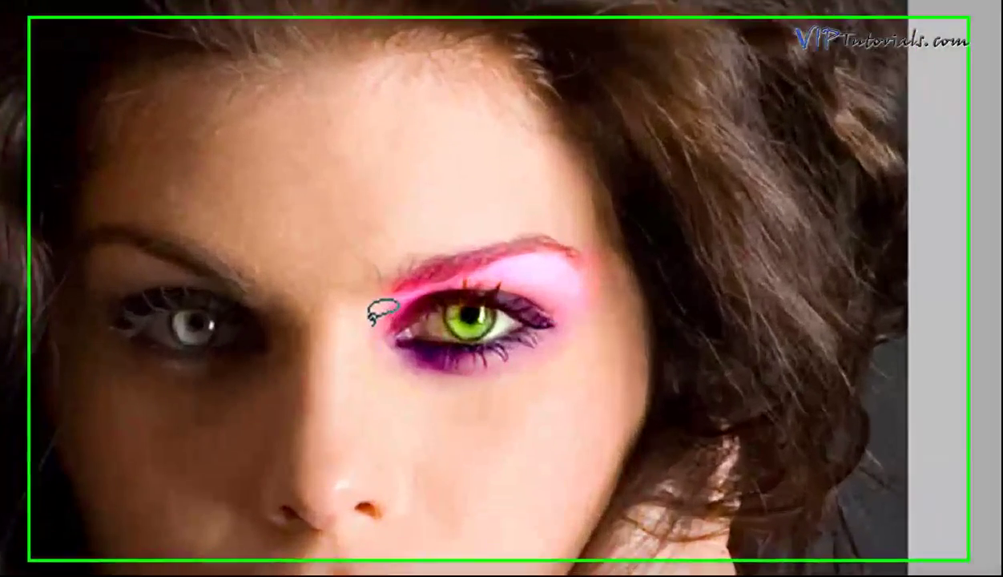
pyautogui.moveTo(417, 311)
pyautogui.mouseDown()
pyautogui.moveTo(468, 262)
pyautogui.moveTo(513, 247)
pyautogui.moveTo(565, 240)
pyautogui.moveTo(612, 269)
pyautogui.moveTo(522, 374)
pyautogui.moveTo(405, 372)
pyautogui.moveTo(359, 337)
pyautogui.mouseUp()
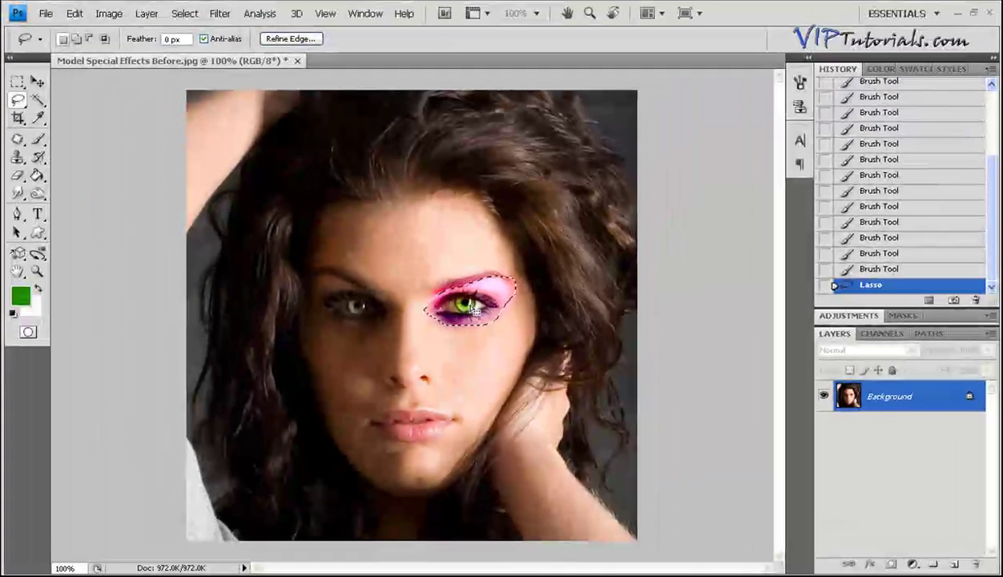
pyautogui.click(74, 13)
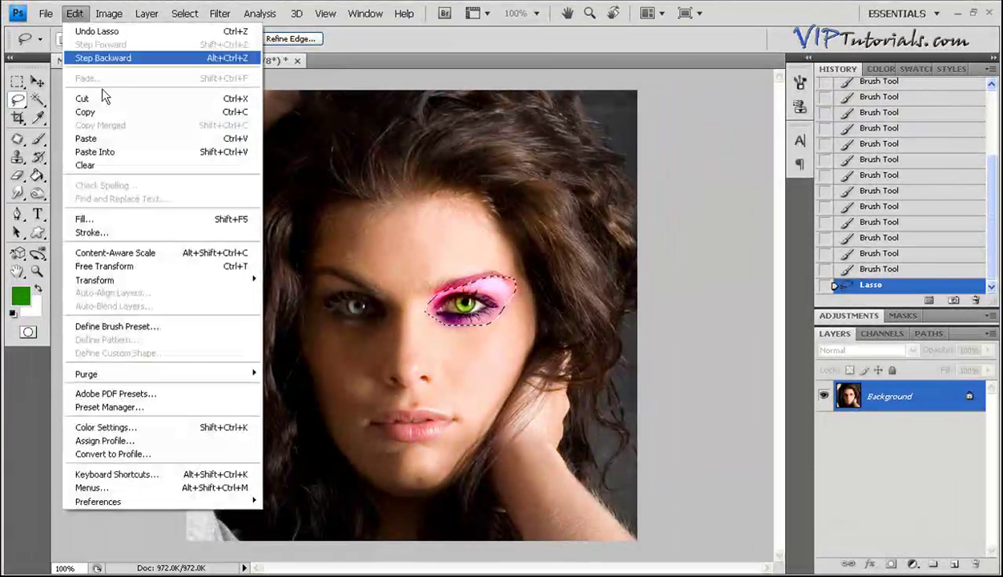
pyautogui.click(74, 14)
pyautogui.click(84, 138)
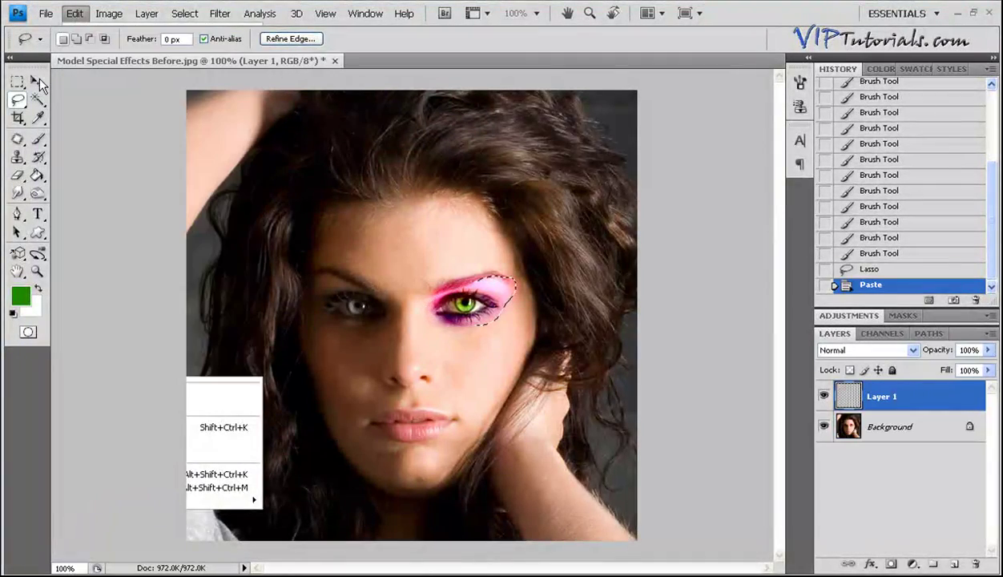
# Step: Rename the pasted Layer 1 to 'eye'
pyautogui.click(36, 79)
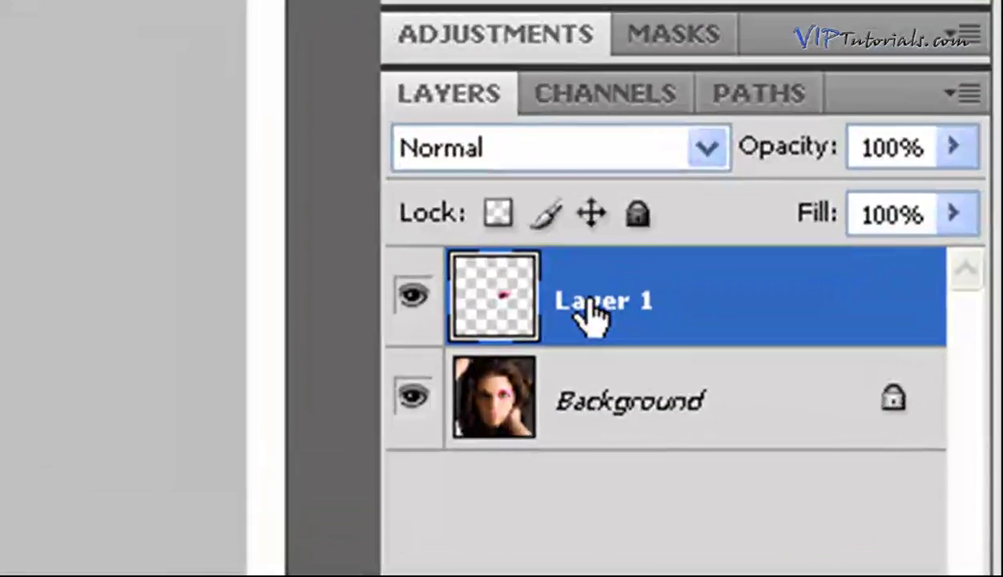
pyautogui.doubleClick(703, 335)
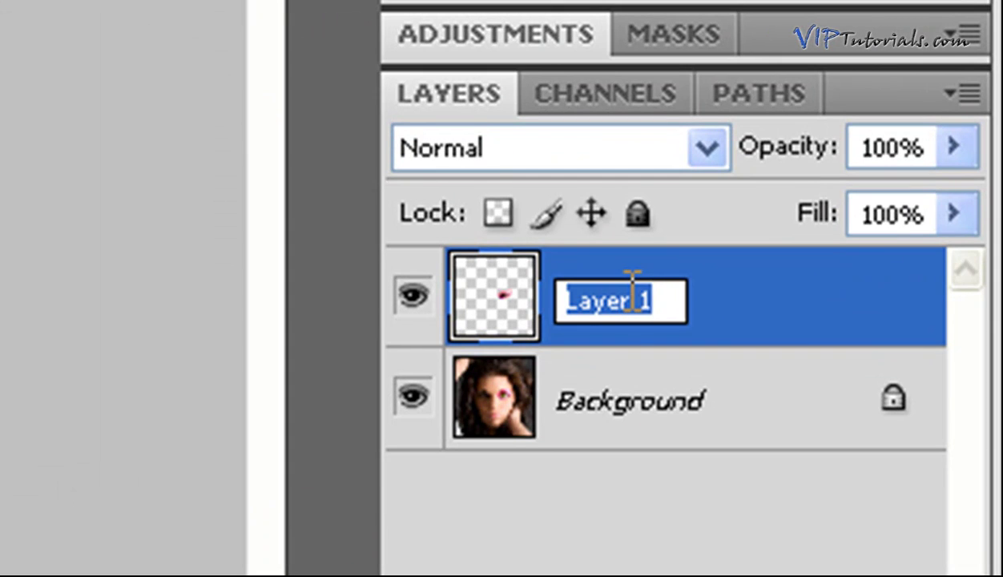
pyautogui.write('eye')
pyautogui.press('Return')
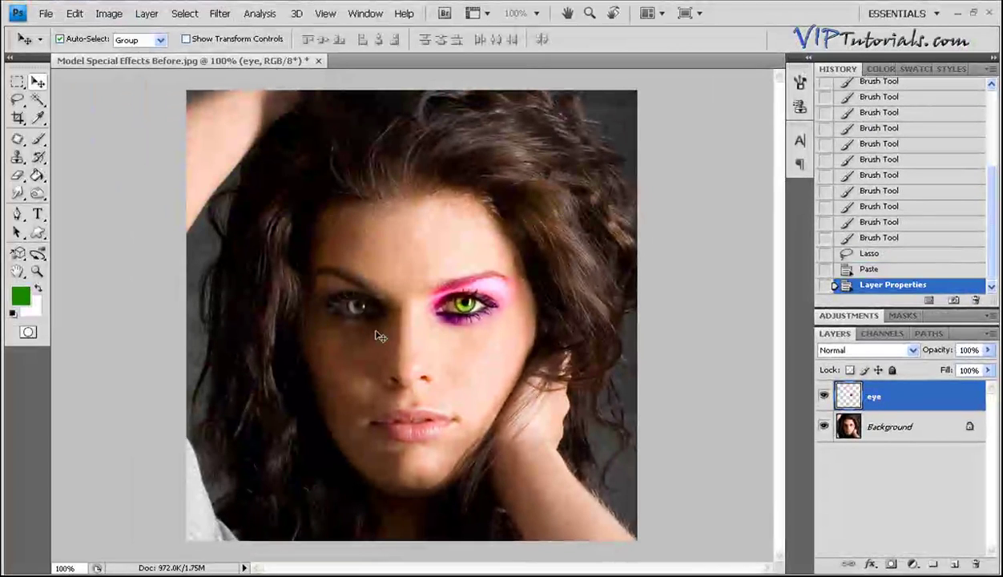
# Step: Move the copied eye below the original and choose a soft 35 px Eraser
pyautogui.moveTo(464, 307); pyautogui.dragTo(468, 358)
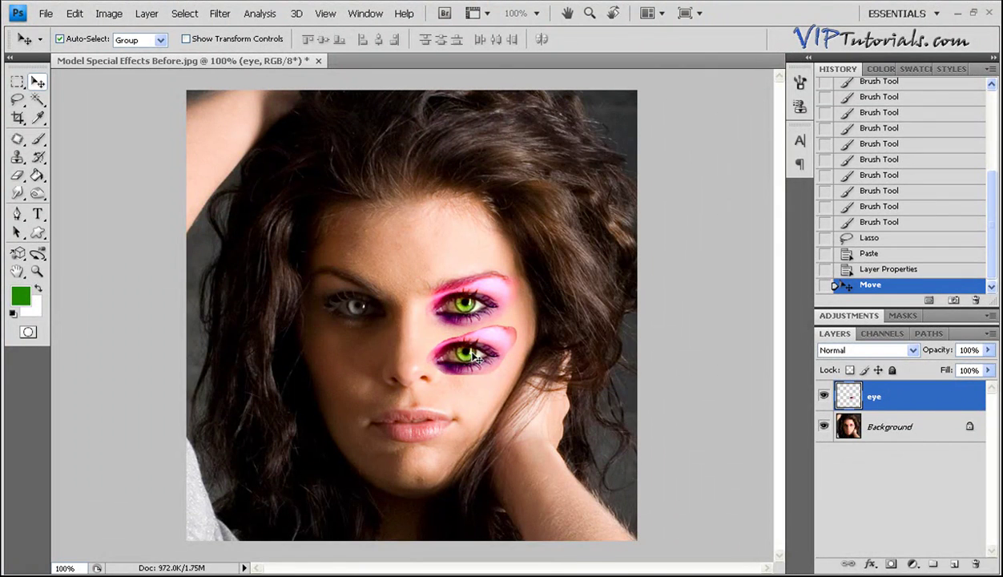
pyautogui.click(20, 176)
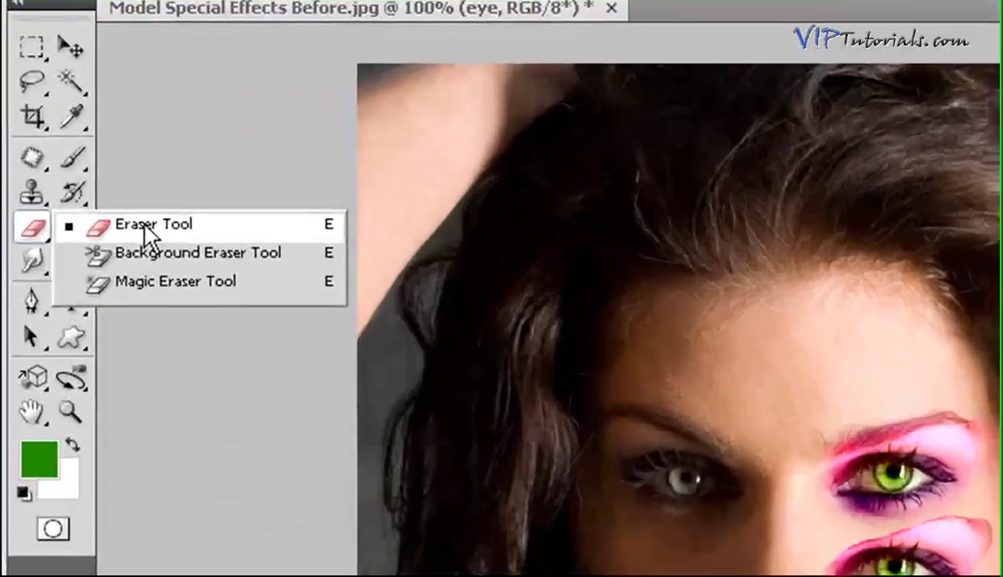
pyautogui.click(75, 177)
pyautogui.rightClick(891, 416)
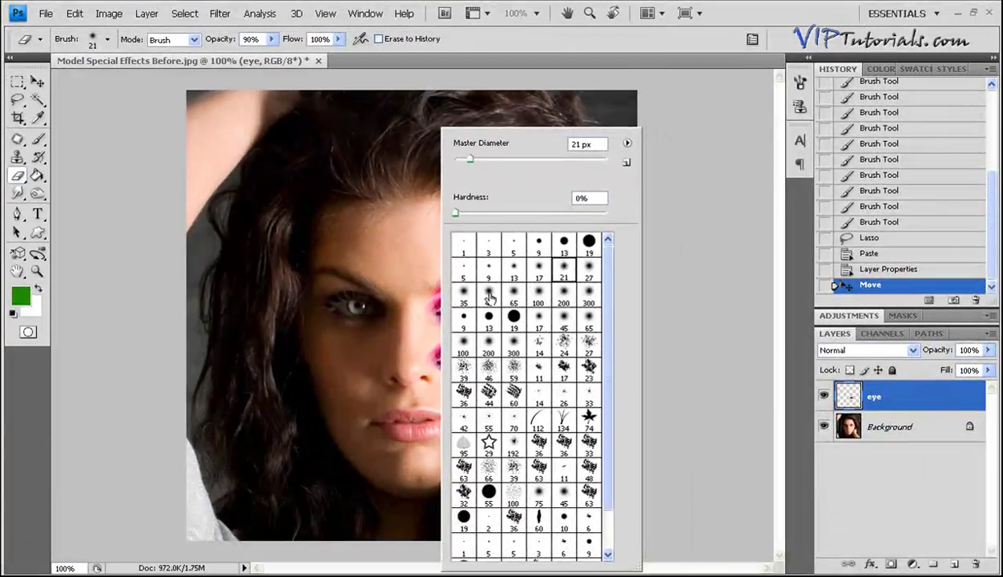
pyautogui.click(488, 296)
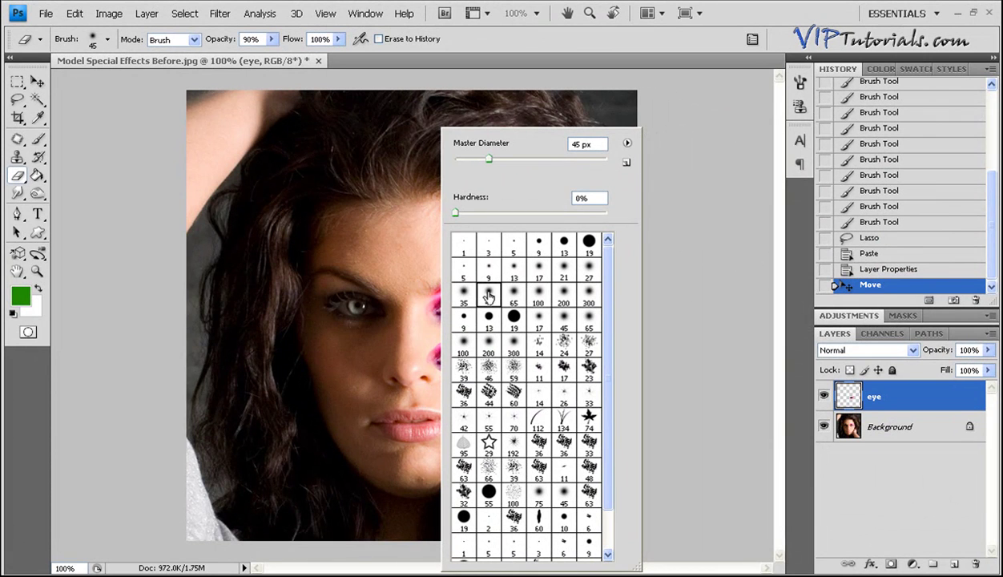
pyautogui.click(463, 293)
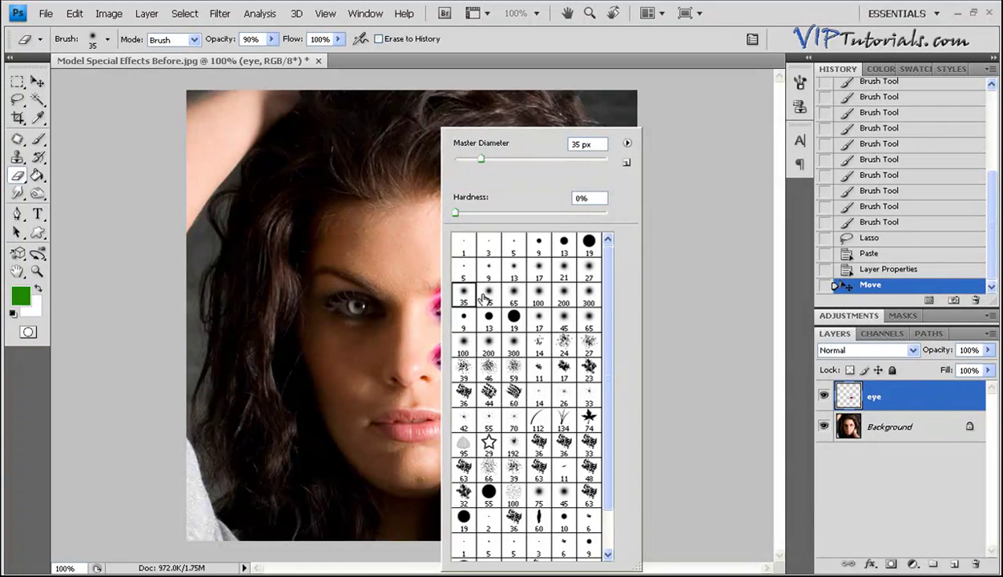
pyautogui.click(684, 274)
# Step: Lightly erase the purple shadow's lower edge and nudge the second eye up and right
pyautogui.moveTo(496, 329)
pyautogui.mouseDown()
pyautogui.moveTo(521, 326)
pyautogui.moveTo(499, 325)
pyautogui.mouseUp()
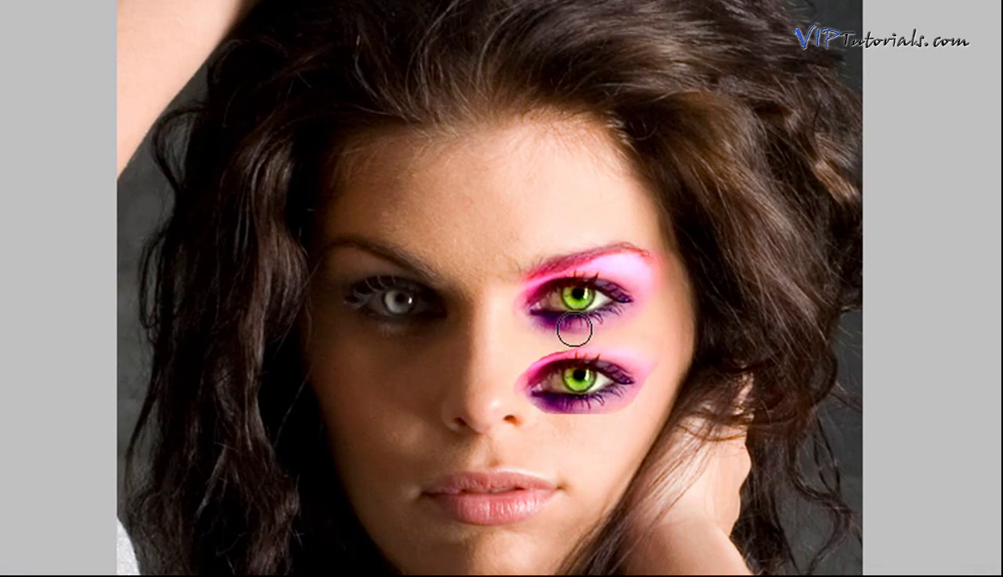
pyautogui.hotkey('ctrl', 'z')
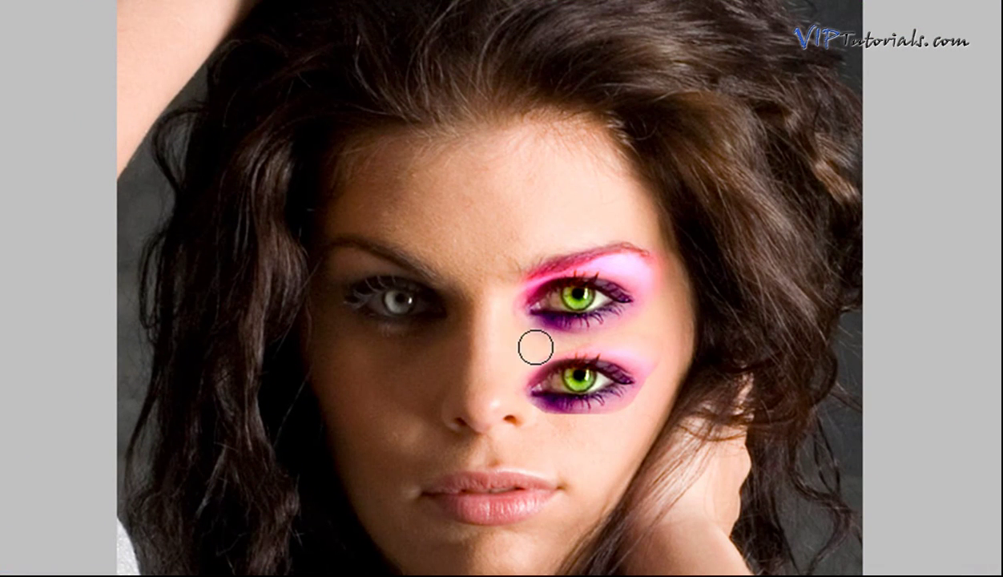
pyautogui.moveTo(646, 401)
pyautogui.mouseDown()
pyautogui.moveTo(573, 420)
pyautogui.moveTo(637, 403)
pyautogui.moveTo(554, 417)
pyautogui.mouseUp()
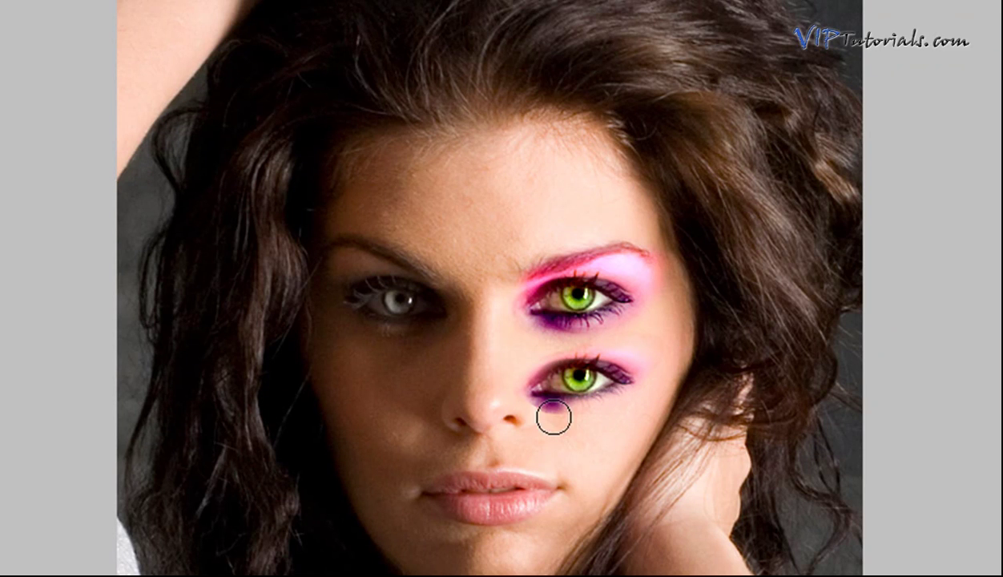
pyautogui.hotkey('ctrl', 'z')
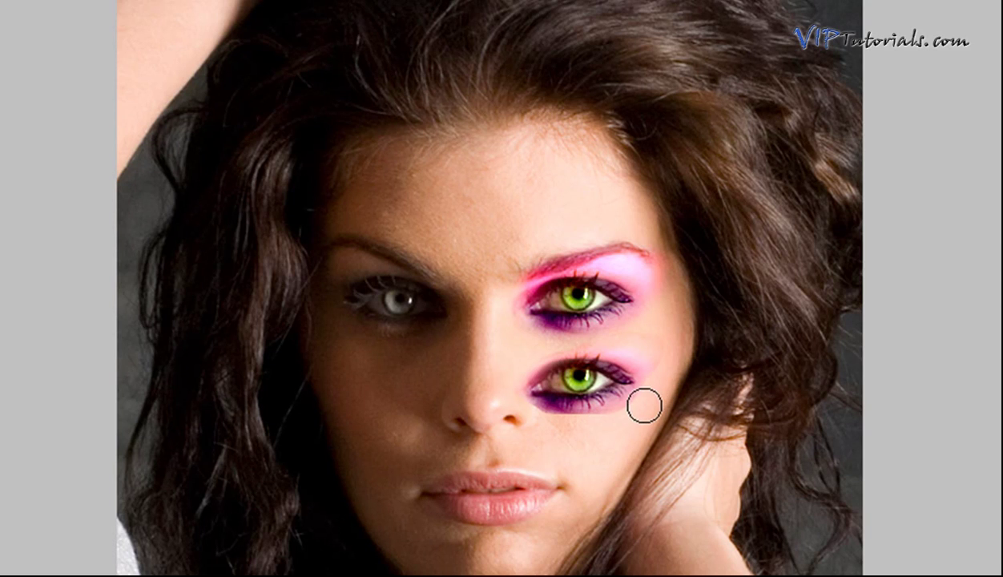
pyautogui.moveTo(554, 425)
pyautogui.mouseDown()
pyautogui.moveTo(517, 417)
pyautogui.moveTo(590, 425)
pyautogui.mouseUp()
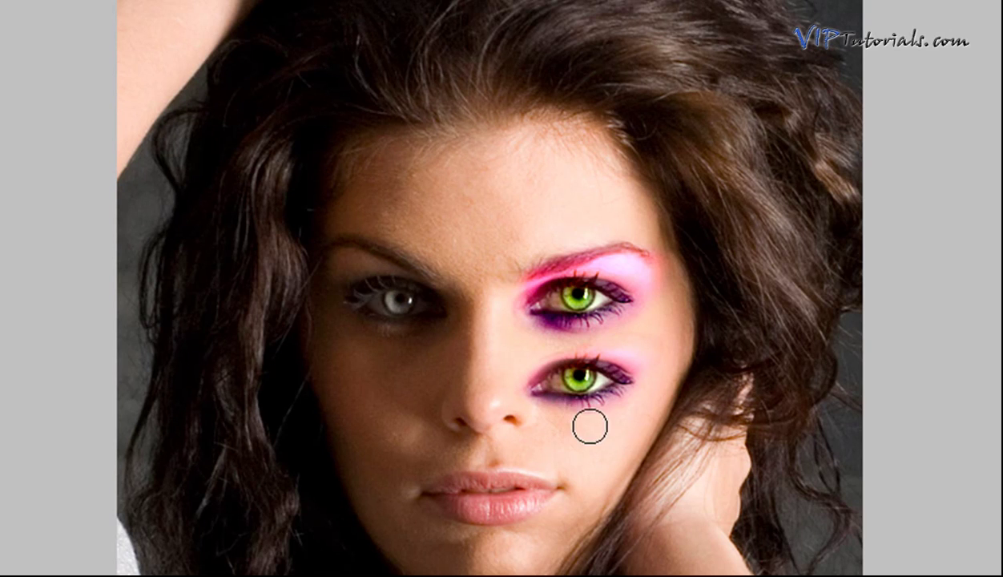
pyautogui.moveTo(579, 383); pyautogui.dragTo(589, 378)
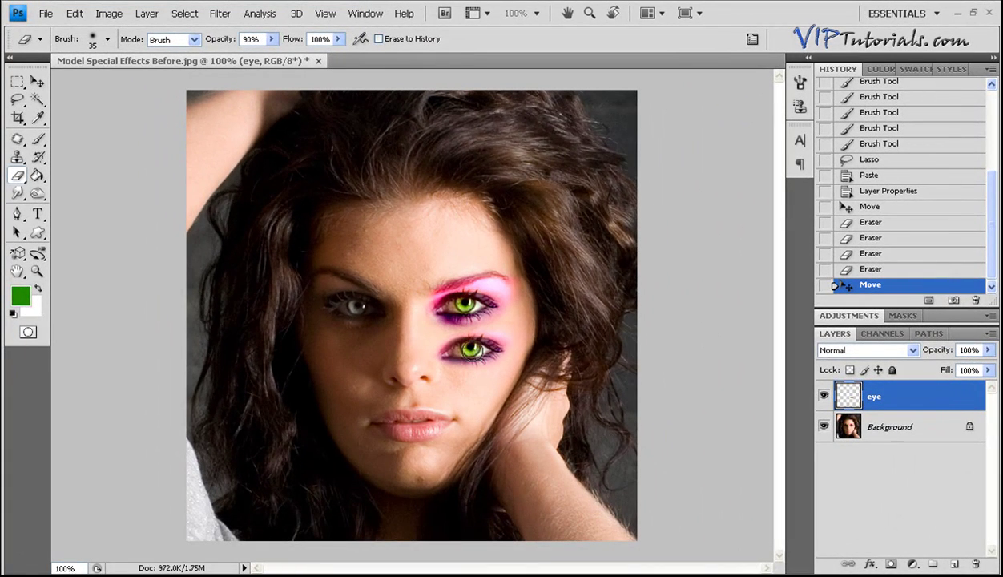
# Step: Free-transform the second eye to about 94% with a slight tilt, then shift it about 12 px right
pyautogui.hotkey('ctrl', 't')
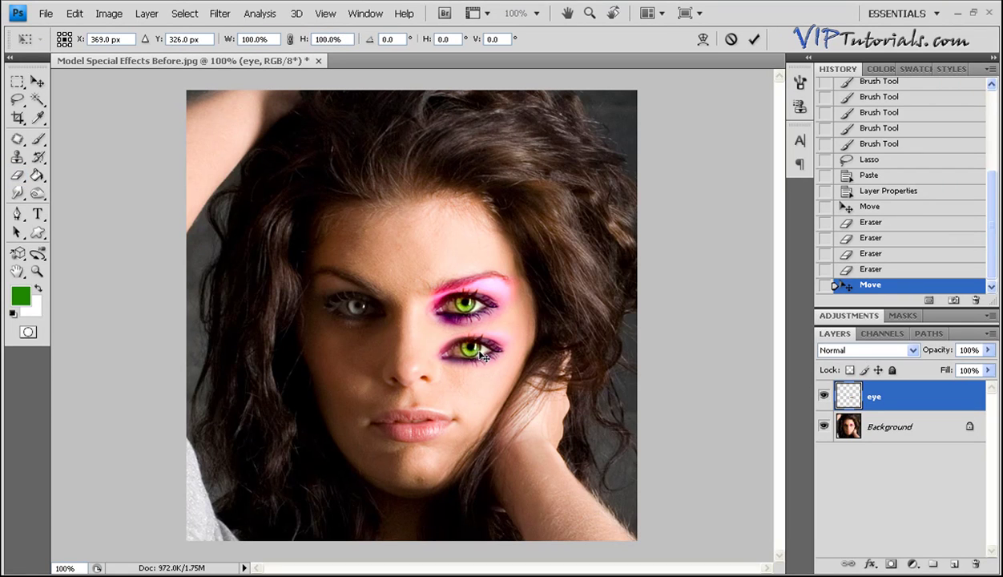
pyautogui.moveTo(521, 370)
pyautogui.mouseDown()
pyautogui.moveTo(513, 364)
pyautogui.moveTo(529, 372)
pyautogui.mouseUp()
pyautogui.press('Return')
pyautogui.press('e')
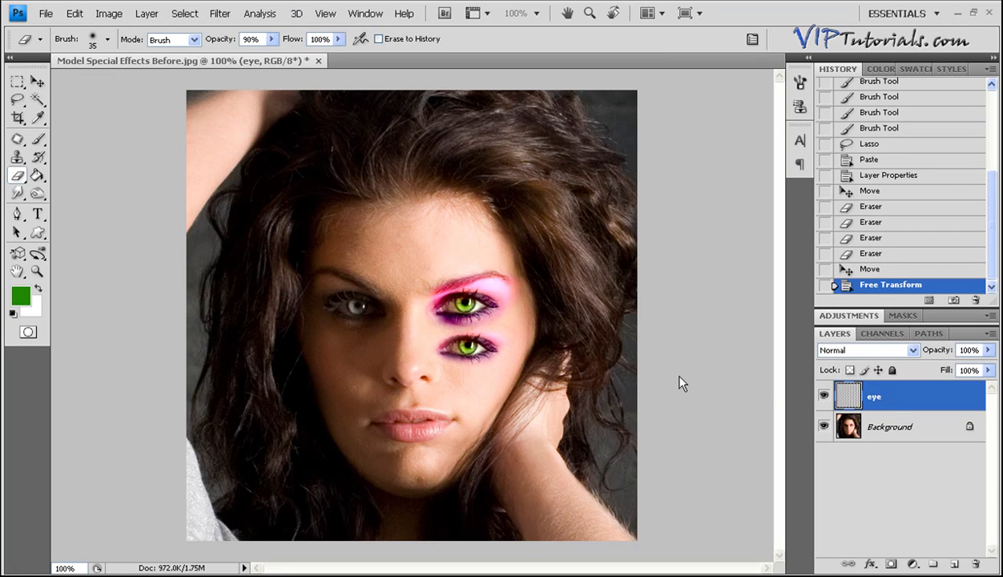
pyautogui.moveTo(470, 351); pyautogui.dragTo(478, 354)
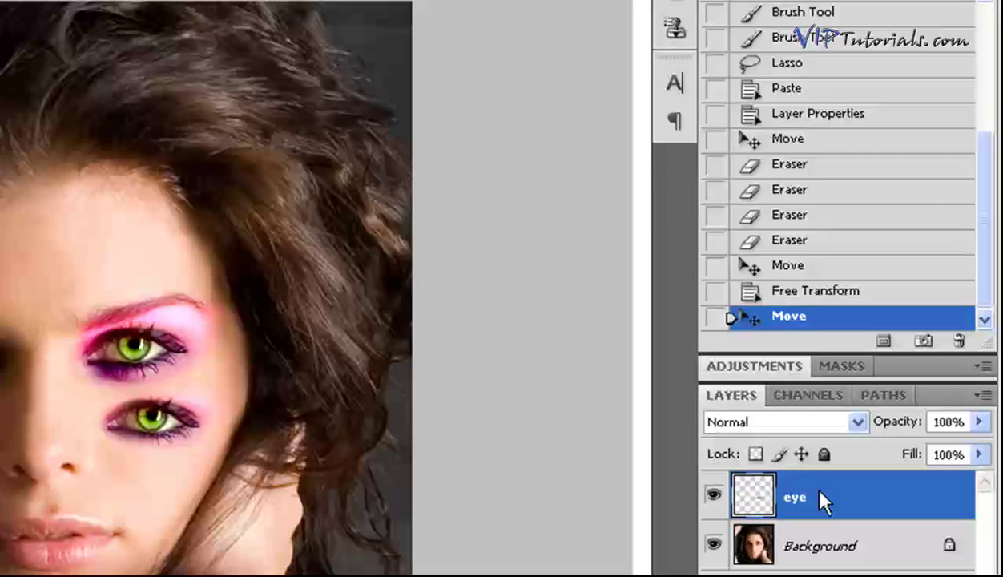
# Step: Duplicate the eye layer as 'eye 2' and move the copy lower on the cheek
pyautogui.rightClick(885, 398)
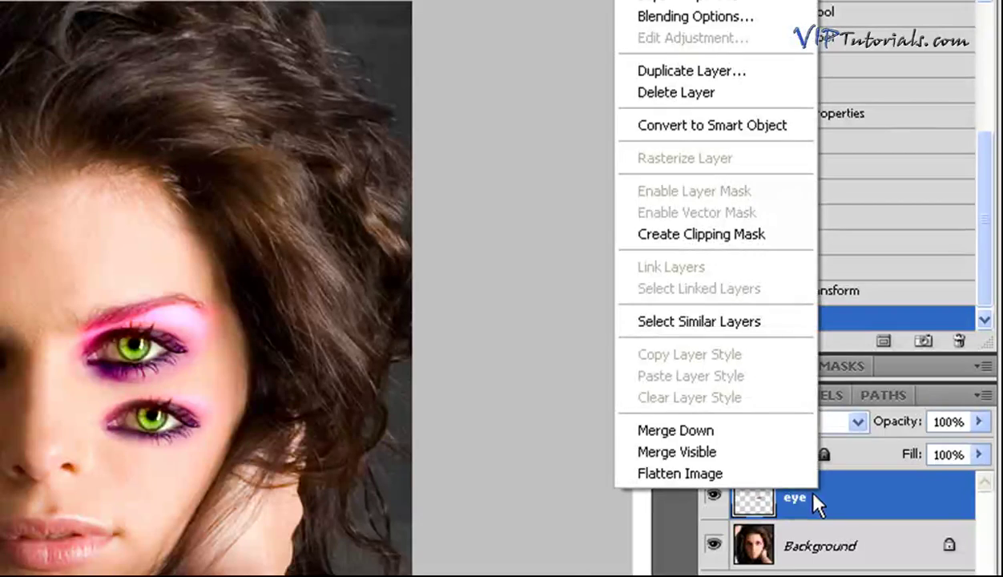
pyautogui.click(649, 71)
pyautogui.click(464, 302)
pyautogui.moveTo(471, 301); pyautogui.dragTo(579, 302)
pyautogui.write('2')
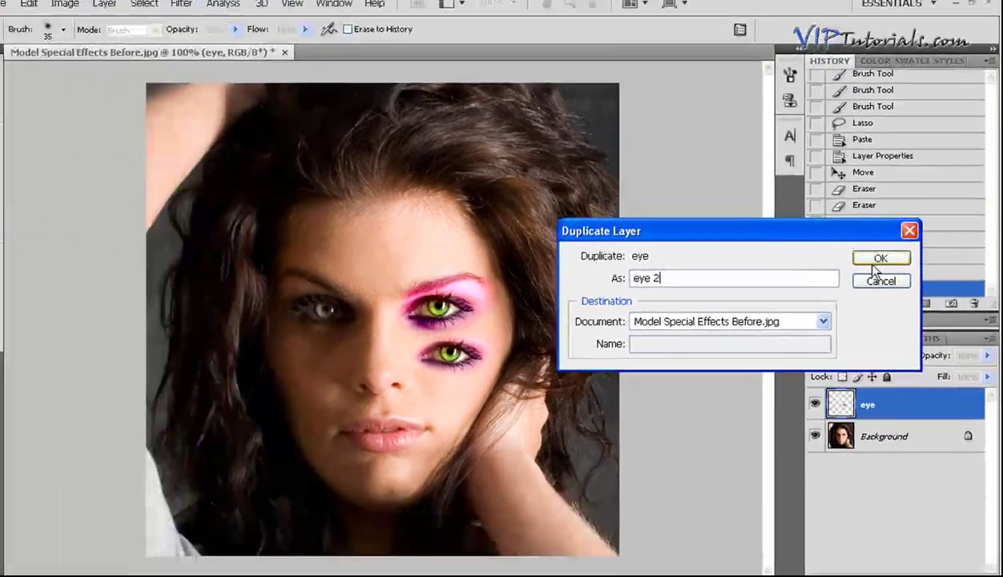
pyautogui.click(815, 271)
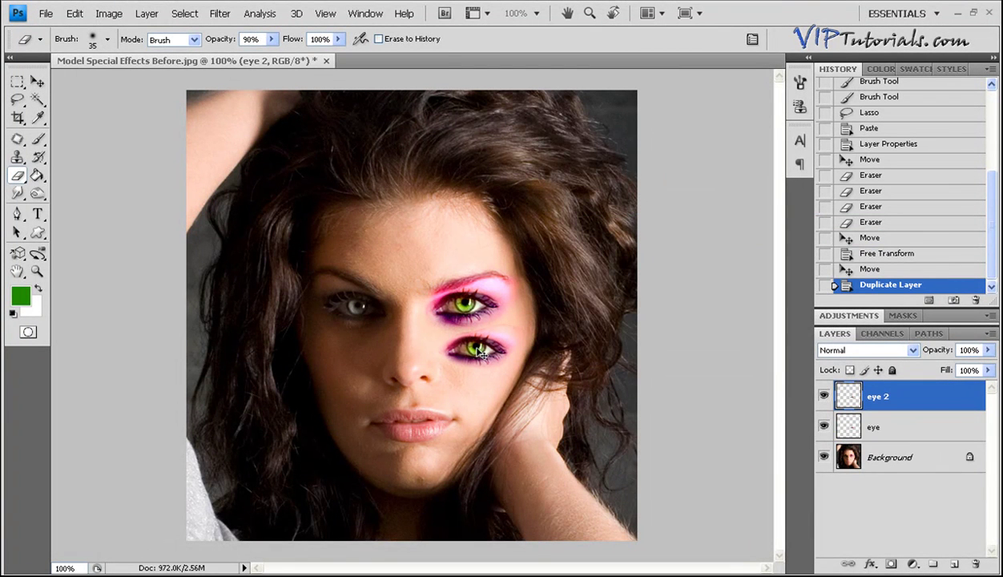
pyautogui.moveTo(470, 387); pyautogui.dragTo(480, 402)
# Step: Scale the duplicated eye down to about 80%
pyautogui.hotkey('ctrl', 't')
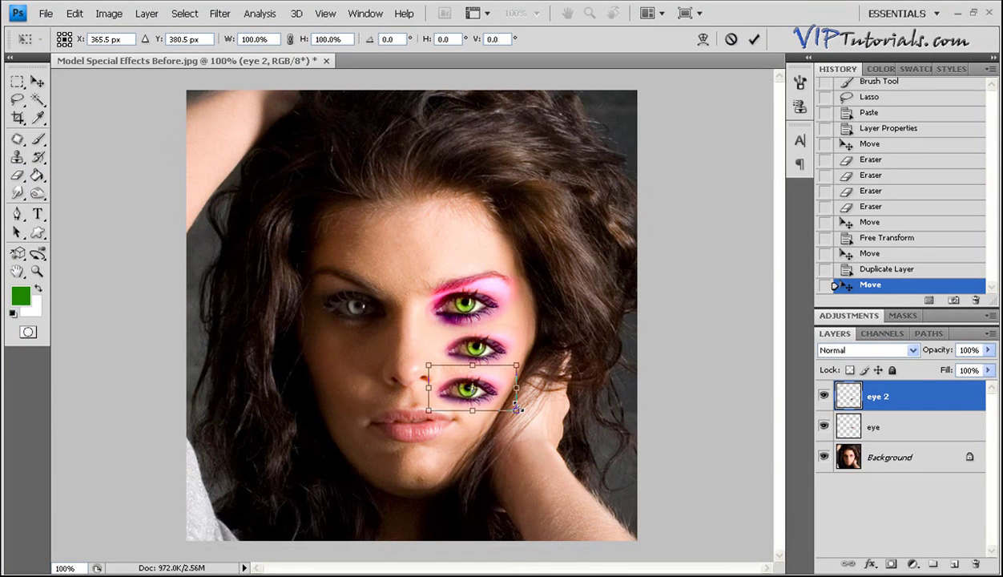
pyautogui.moveTo(514, 409); pyautogui.dragTo(495, 401)
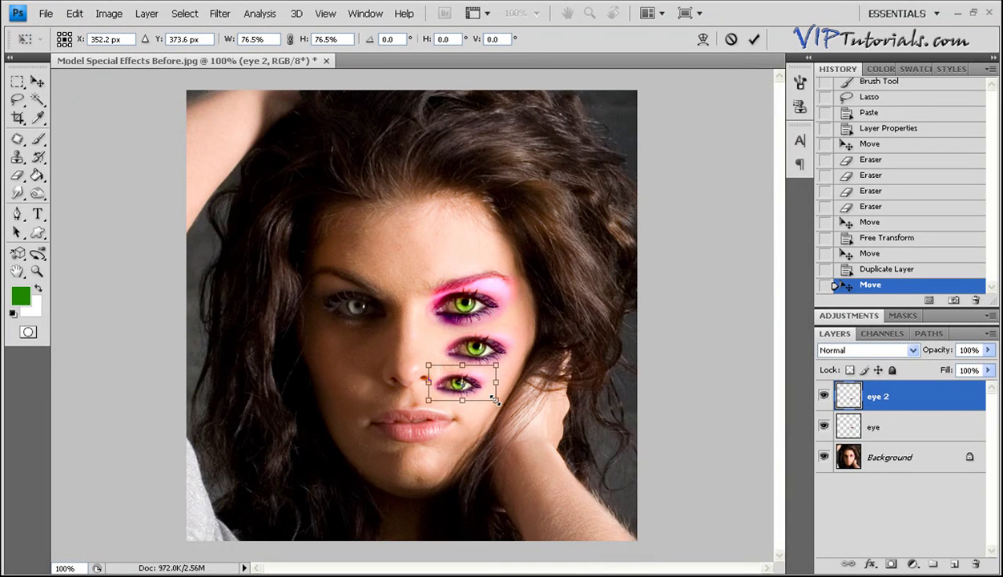
pyautogui.moveTo(494, 401); pyautogui.dragTo(500, 406)
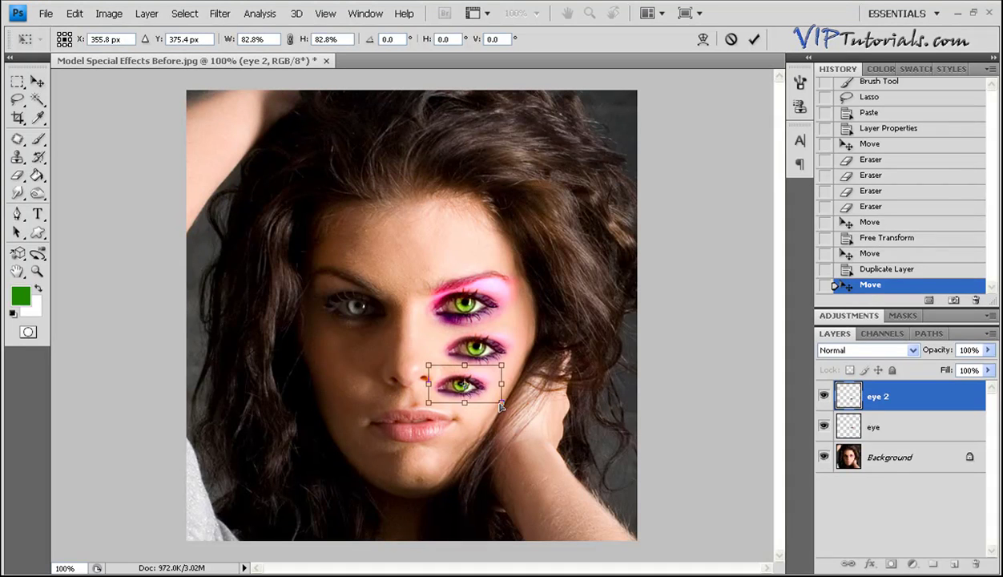
pyautogui.press('Return')
pyautogui.press('e')
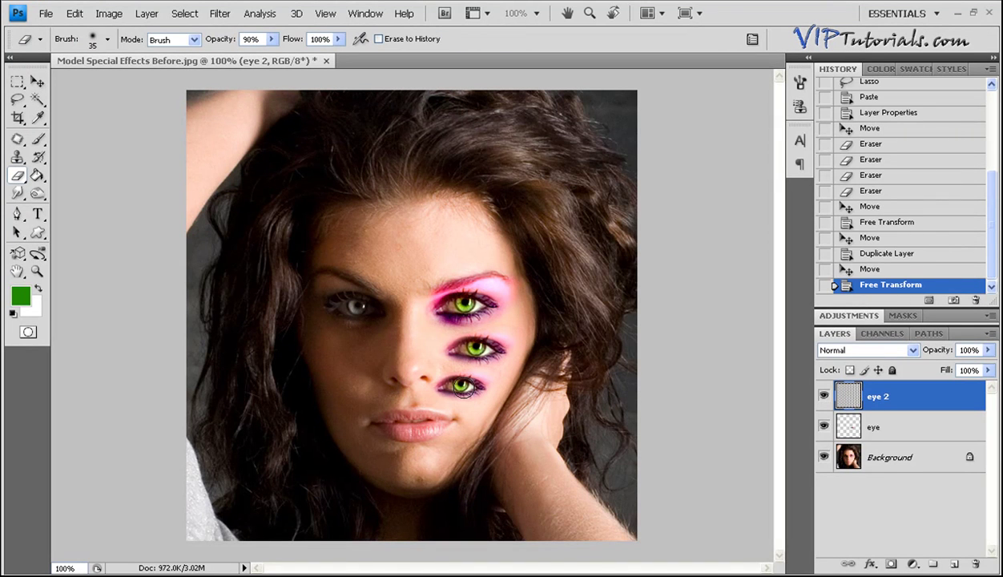
# Step: Shift the lowest eye about 16 px right and tilt it about 4 degrees
pyautogui.moveTo(463, 386); pyautogui.dragTo(476, 386)
pyautogui.hotkey('ctrl', 't')
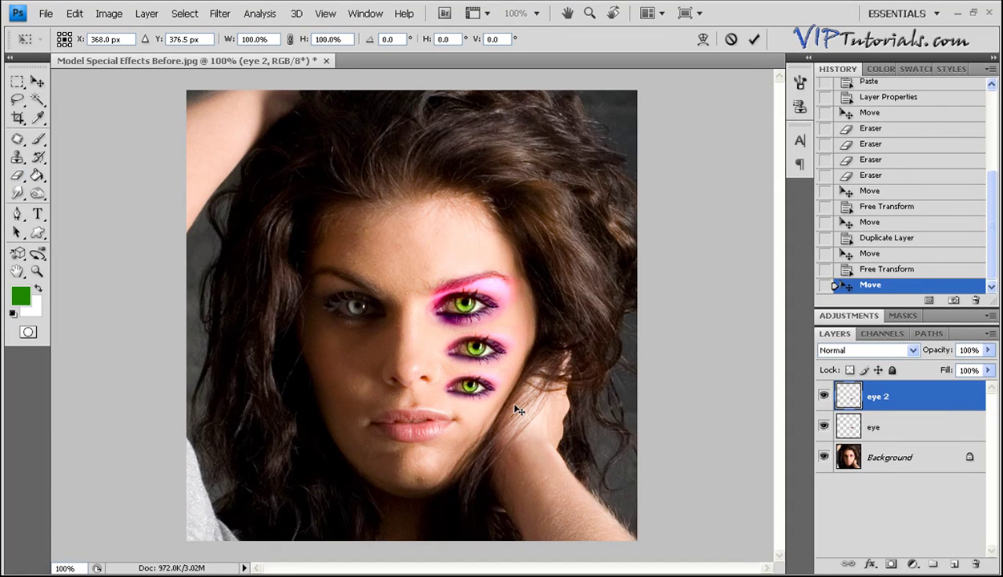
pyautogui.moveTo(520, 413); pyautogui.dragTo(518, 415)
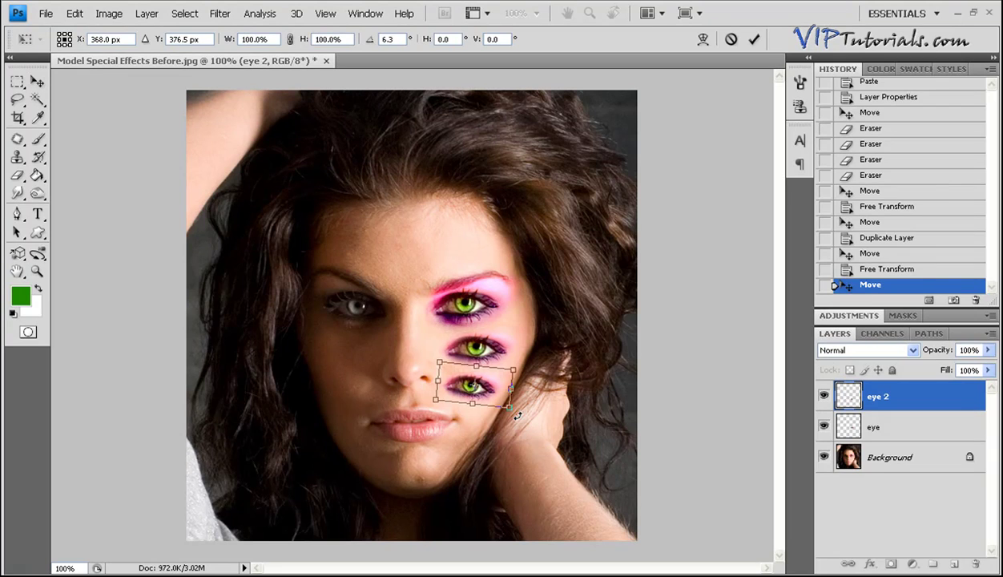
pyautogui.press('Return')
pyautogui.press('e')
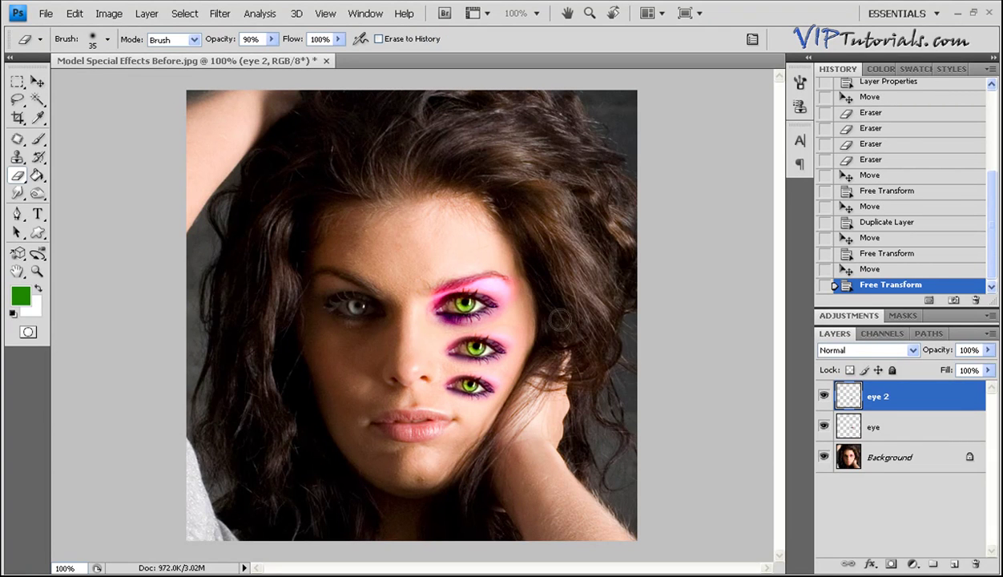
# Step: Reposition the original eye layer slightly upward
pyautogui.hotkey('alt', '[')
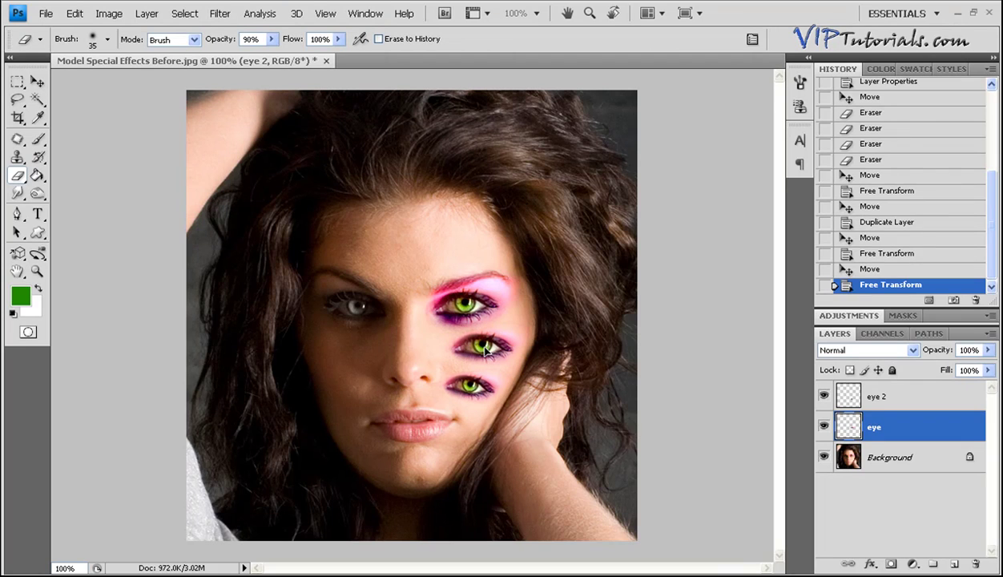
pyautogui.moveTo(485, 346); pyautogui.dragTo(481, 298)
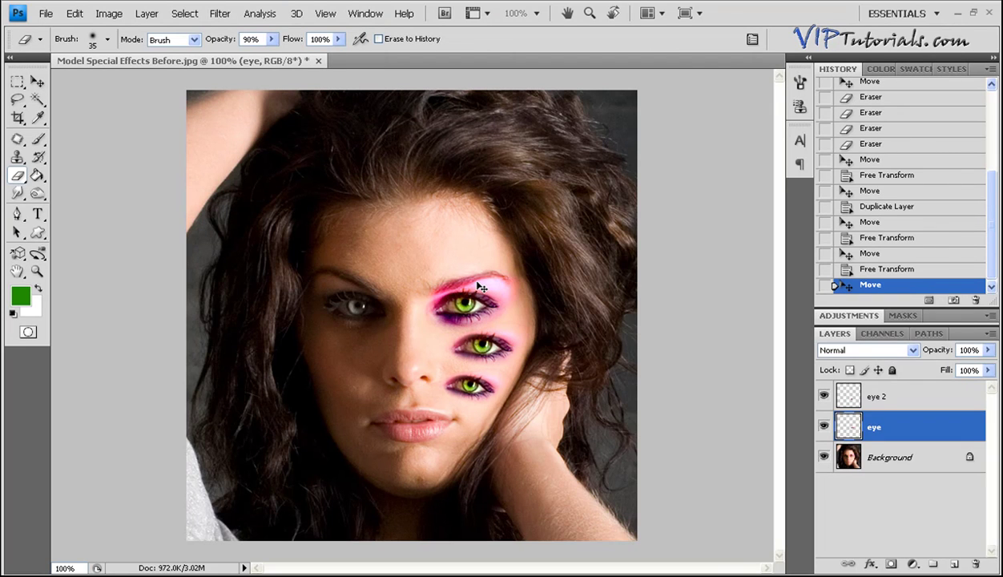
pyautogui.hotkey('ctrl', 'e')
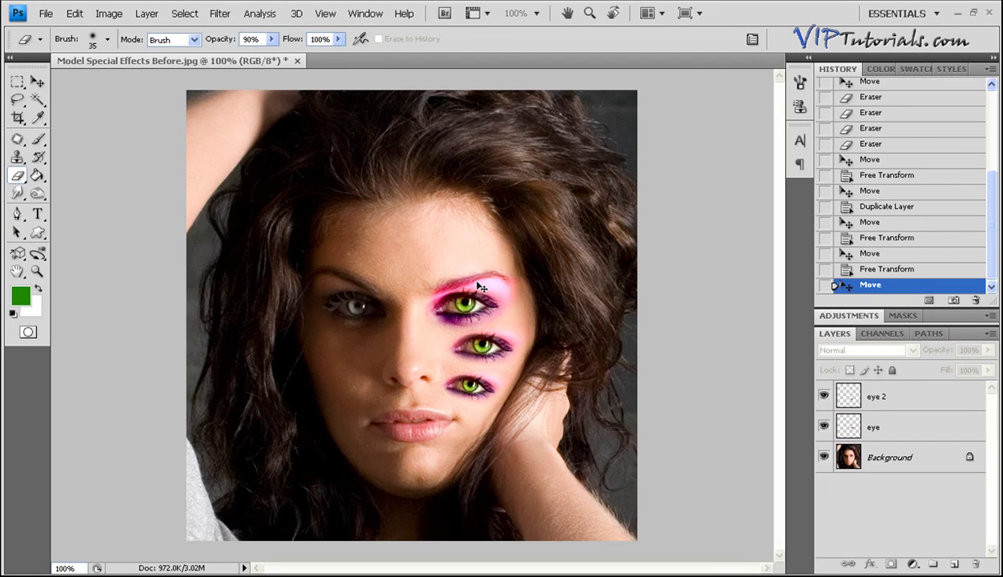
# Step: Make the Background layer active and set the foreground colour to near-black
pyautogui.click(847, 461)
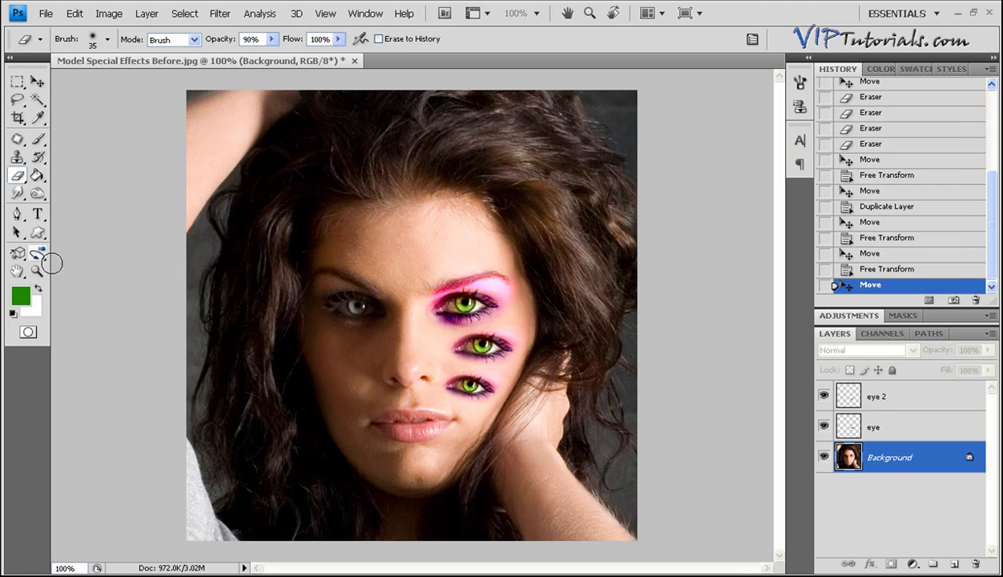
pyautogui.click(26, 298)
pyautogui.moveTo(571, 325); pyautogui.dragTo(542, 361)
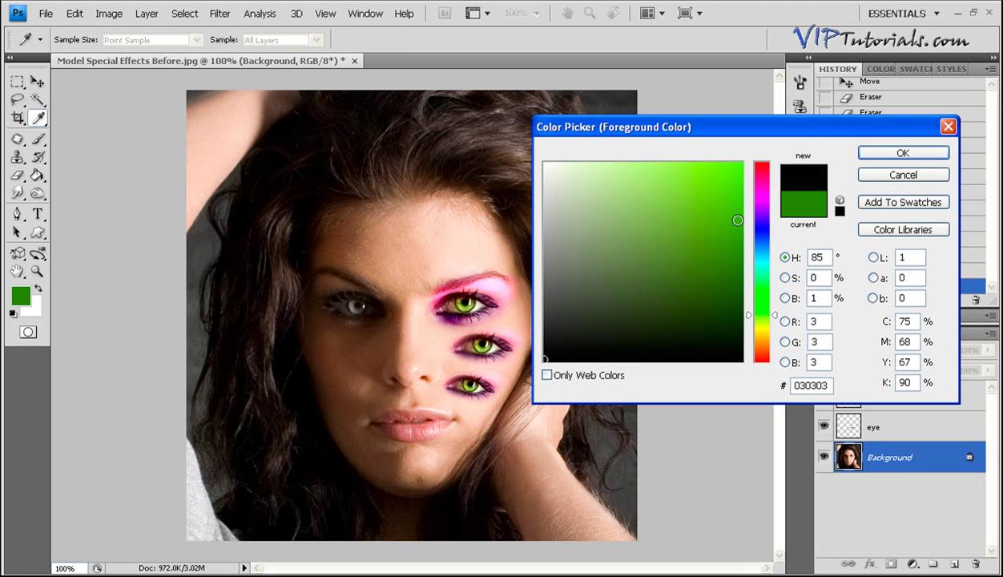
pyautogui.click(877, 155)
pyautogui.press('e')
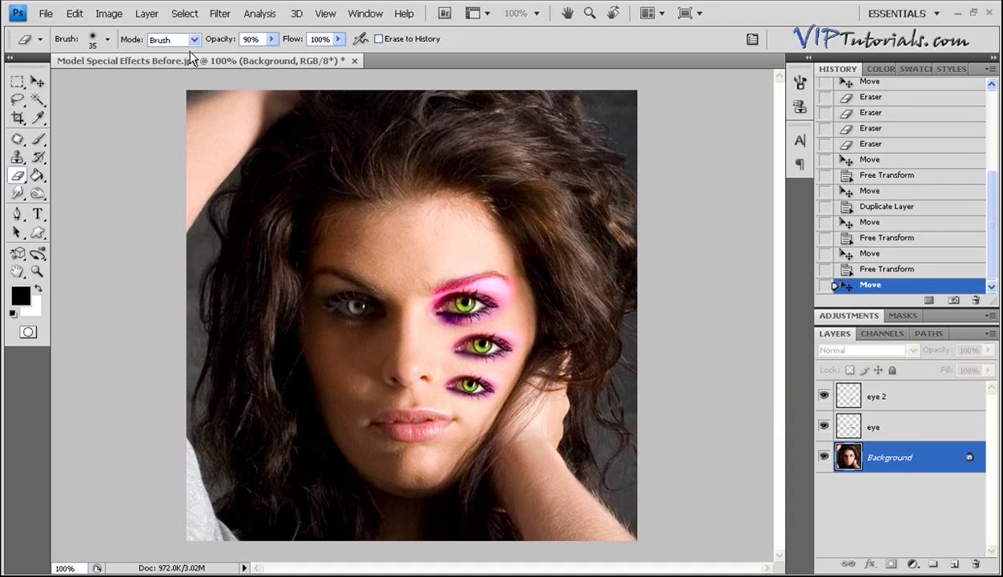
# Step: Darken the upper eyelid with Color Burn brush strokes, then select the eye and eye 2 layers
pyautogui.click(46, 137)
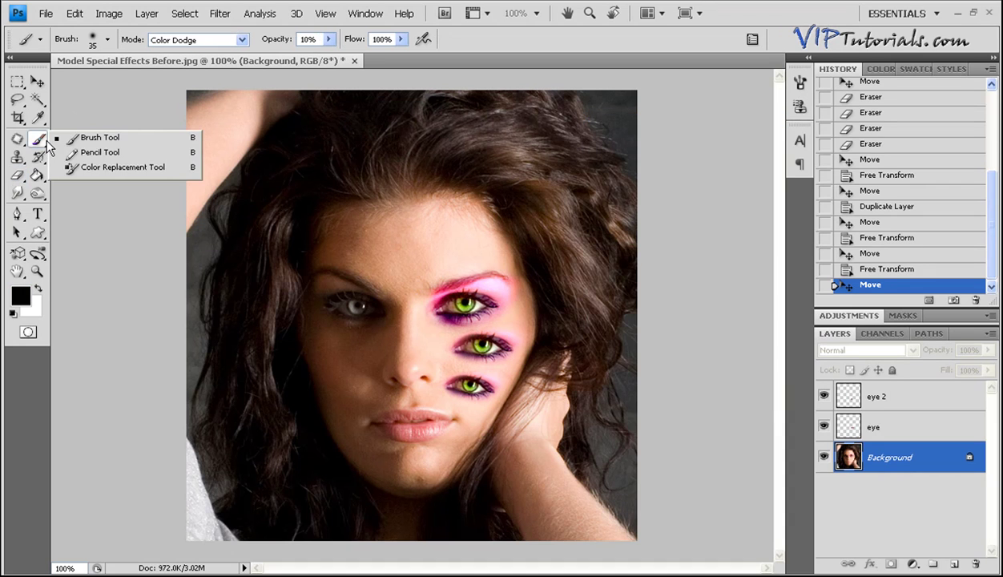
pyautogui.click(109, 143)
pyautogui.click(237, 37)
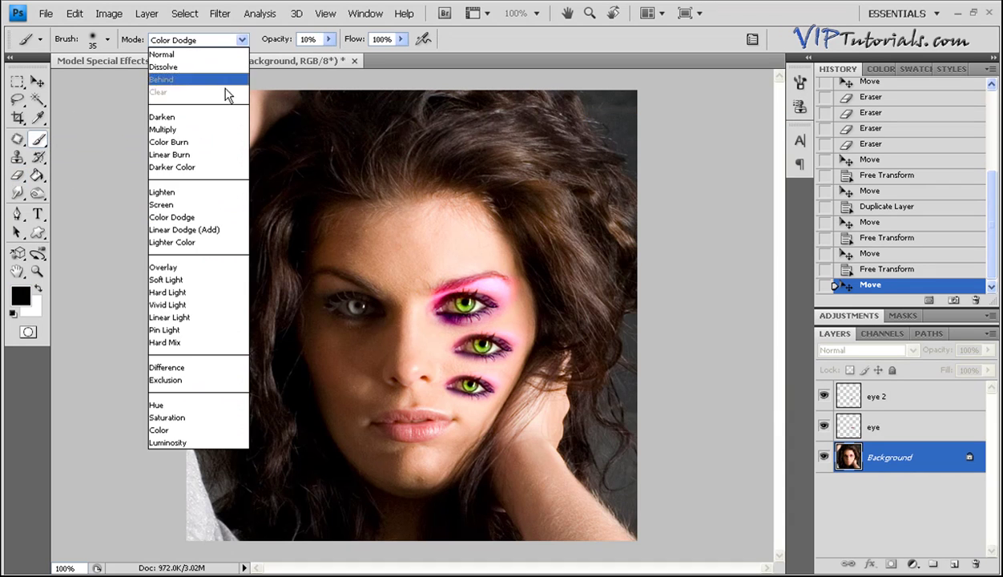
pyautogui.click(192, 142)
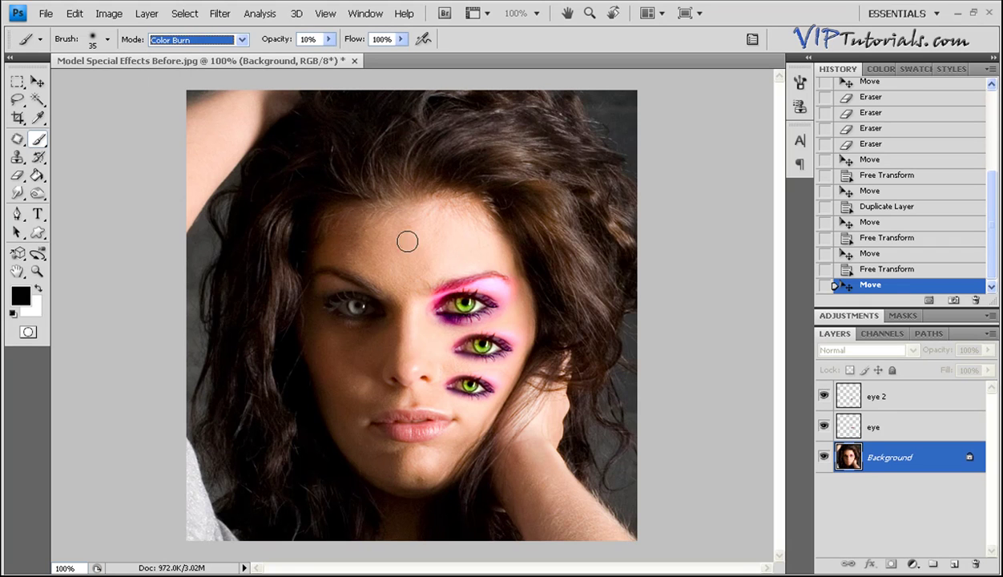
pyautogui.moveTo(438, 288)
pyautogui.mouseDown()
pyautogui.moveTo(461, 276)
pyautogui.moveTo(504, 280)
pyautogui.moveTo(474, 277)
pyautogui.moveTo(497, 272)
pyautogui.moveTo(523, 297)
pyautogui.moveTo(503, 298)
pyautogui.mouseUp()
pyautogui.click(444, 284)
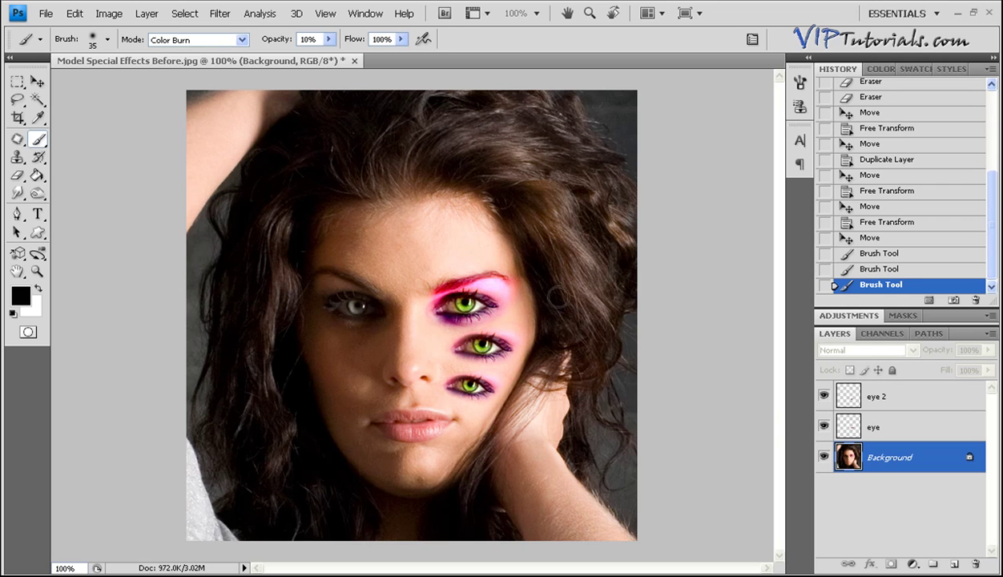
pyautogui.keyDown('shift'); pyautogui.click(850, 418); pyautogui.keyUp('shift')
pyautogui.keyDown('shift'); pyautogui.click(865, 400); pyautogui.keyUp('shift')
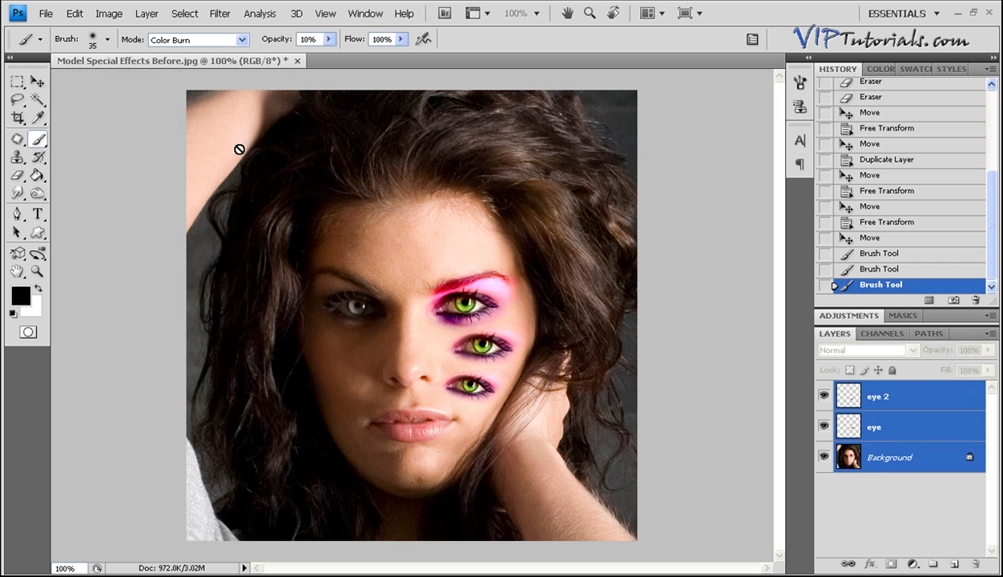
# Step: Merge the eye layers into Background, then marquee-select the face's right half up to the centre line
pyautogui.click(144, 13)
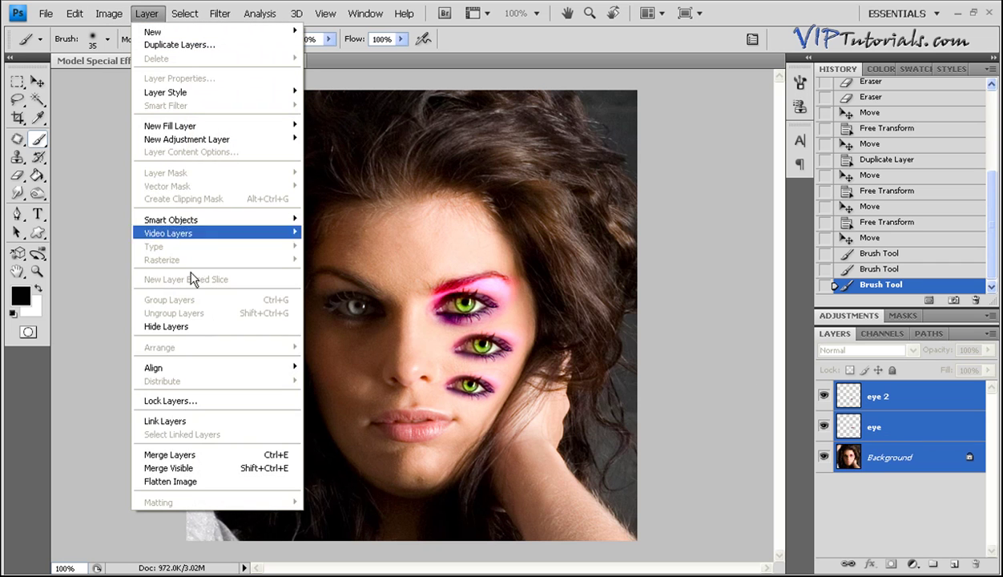
pyautogui.click(186, 455)
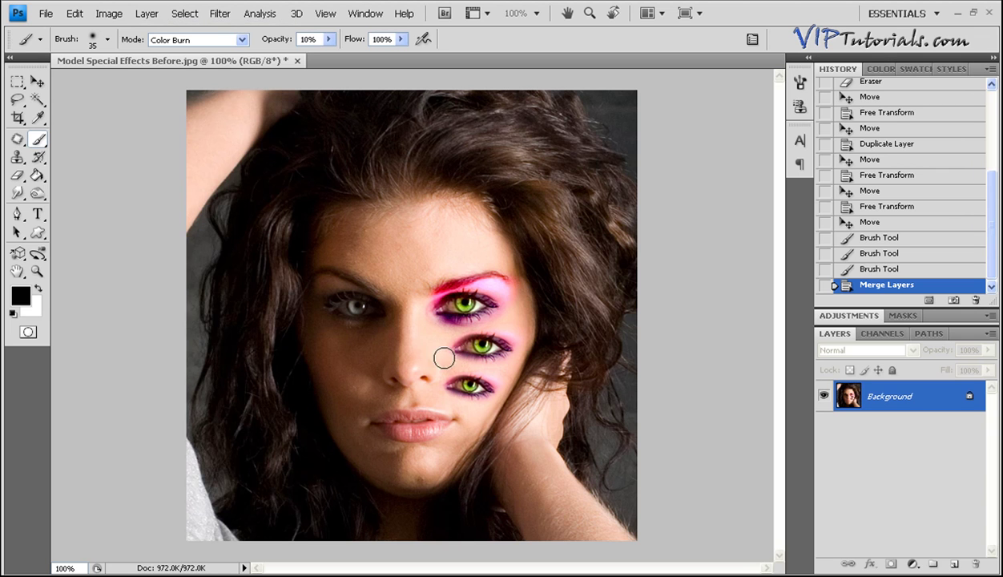
pyautogui.click(18, 83)
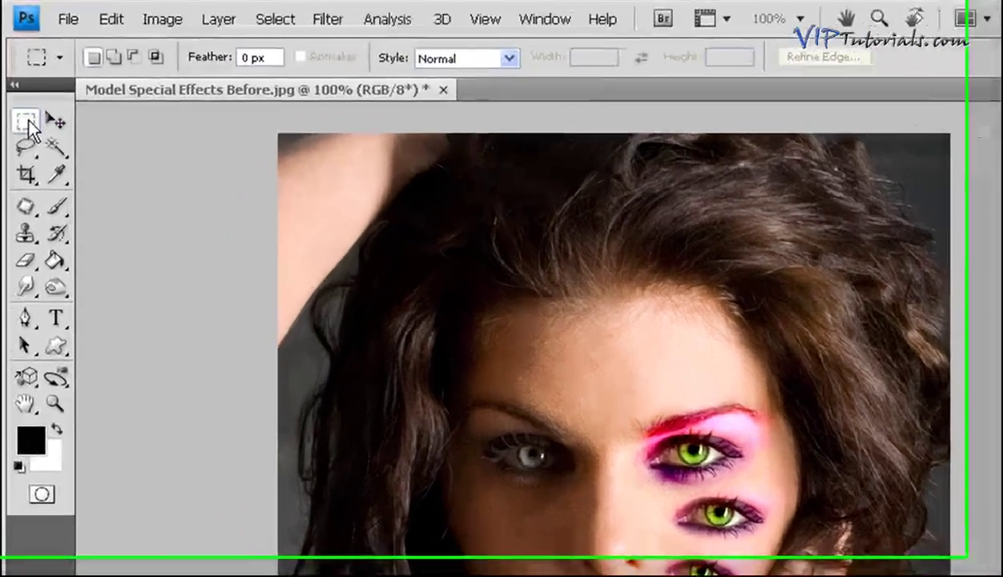
pyautogui.rightClick(18, 82)
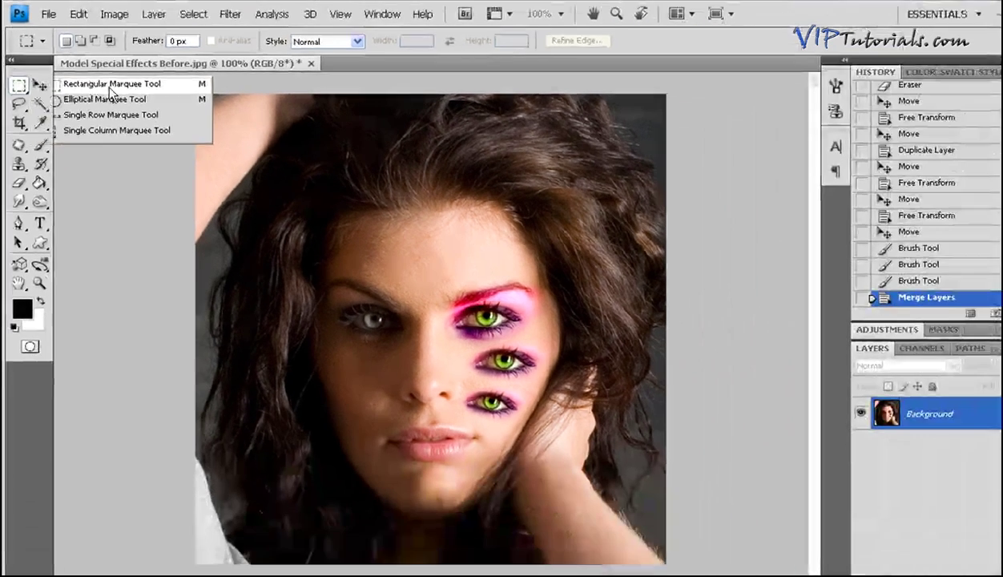
pyautogui.click(117, 118)
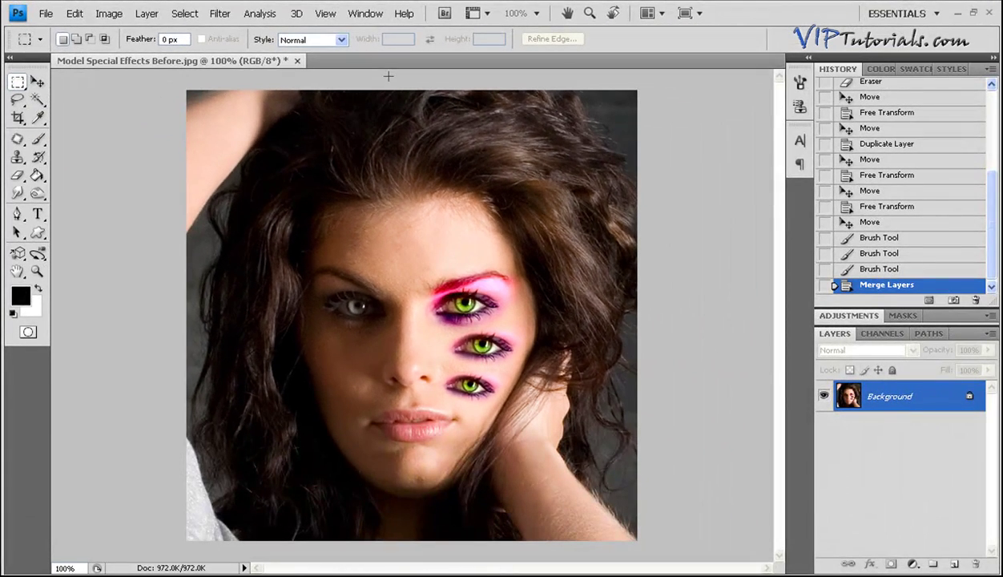
pyautogui.moveTo(462, 330); pyautogui.dragTo(627, 545)
pyautogui.moveTo(631, 544); pyautogui.dragTo(633, 541)
pyautogui.press('Right')
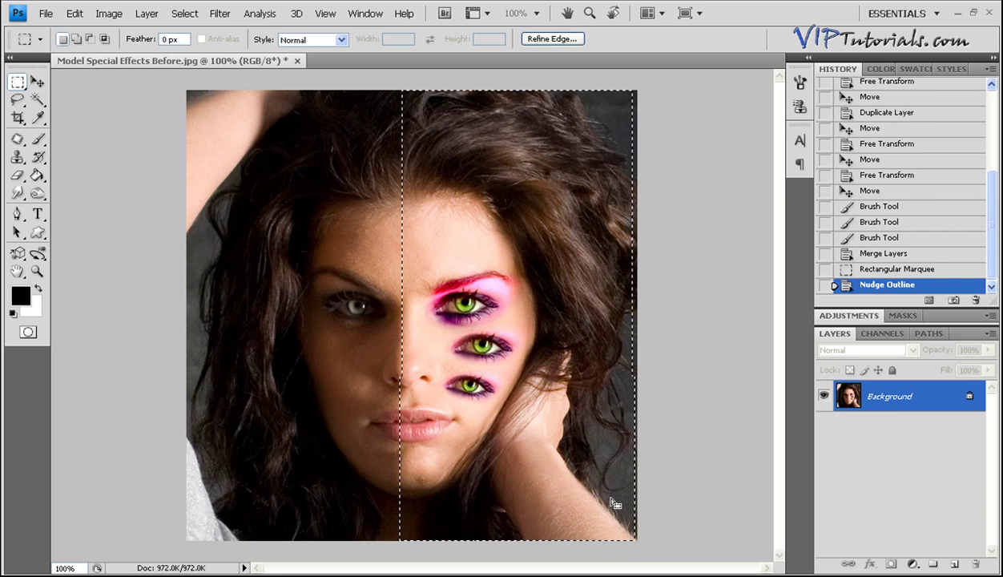
pyautogui.press('Right')
pyautogui.press('Right')
pyautogui.press('Right')
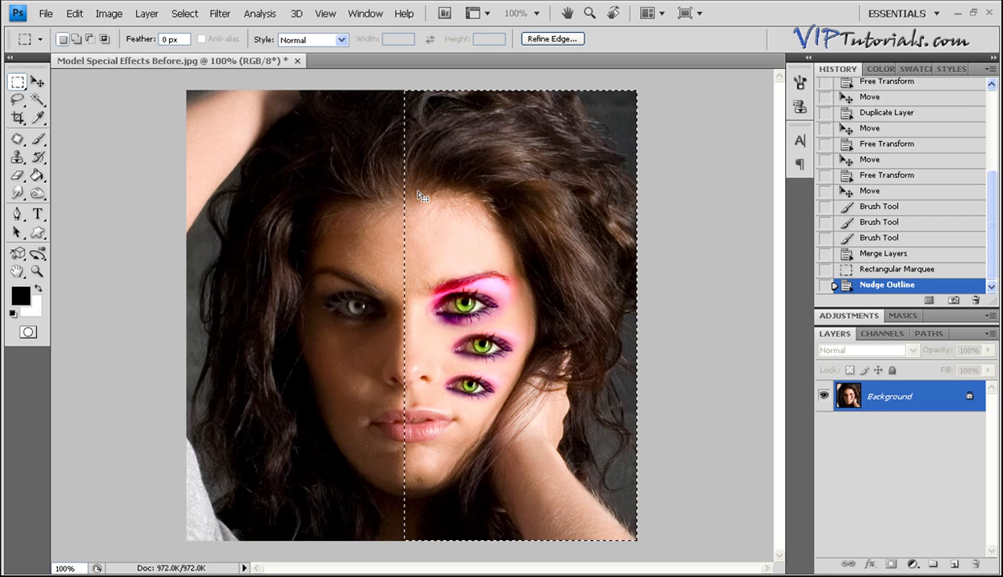
# Step: Feather the right-half selection by 25 pixels
pyautogui.click(185, 14)
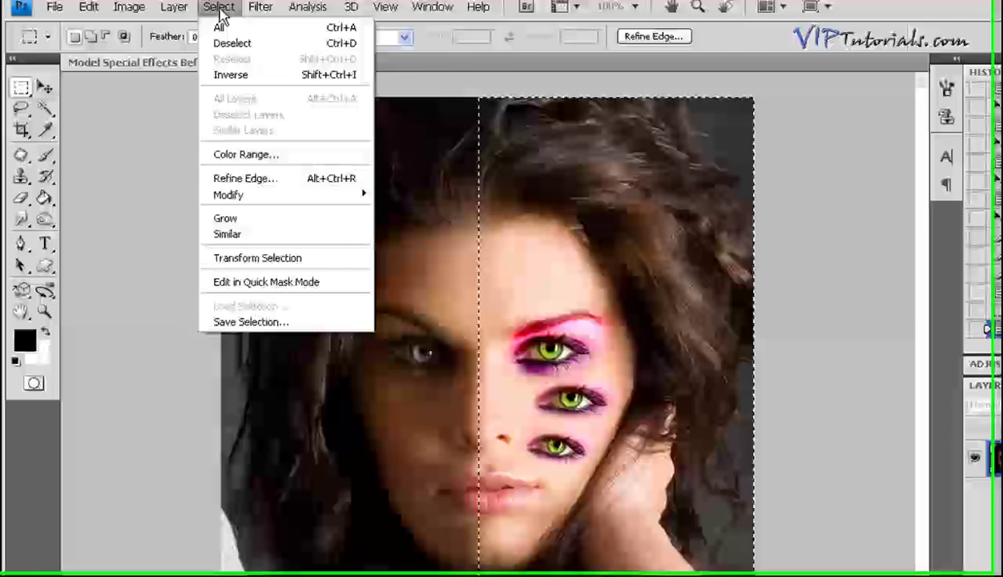
pyautogui.moveTo(261, 201)
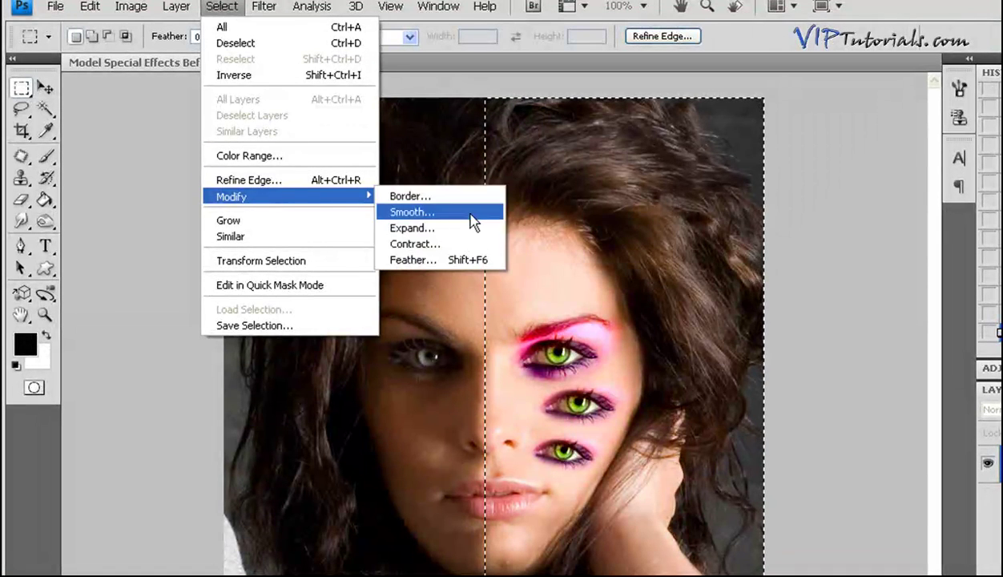
pyautogui.click(452, 260)
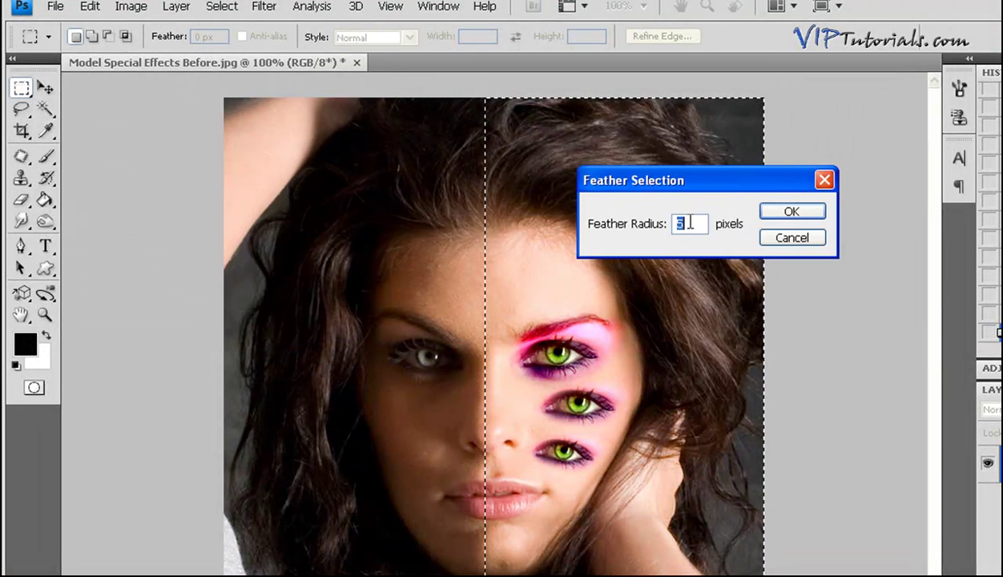
pyautogui.write('25')
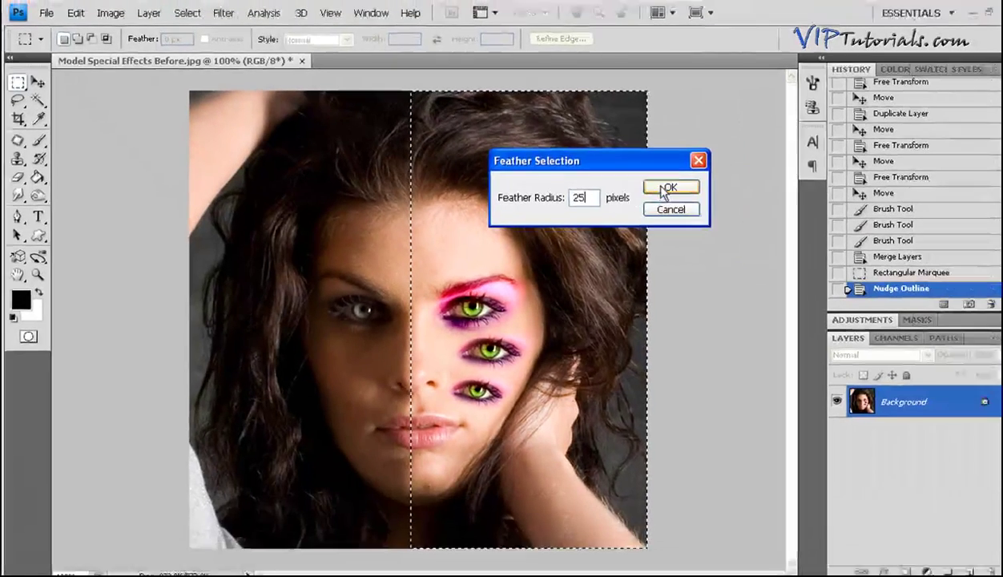
pyautogui.click(772, 207)
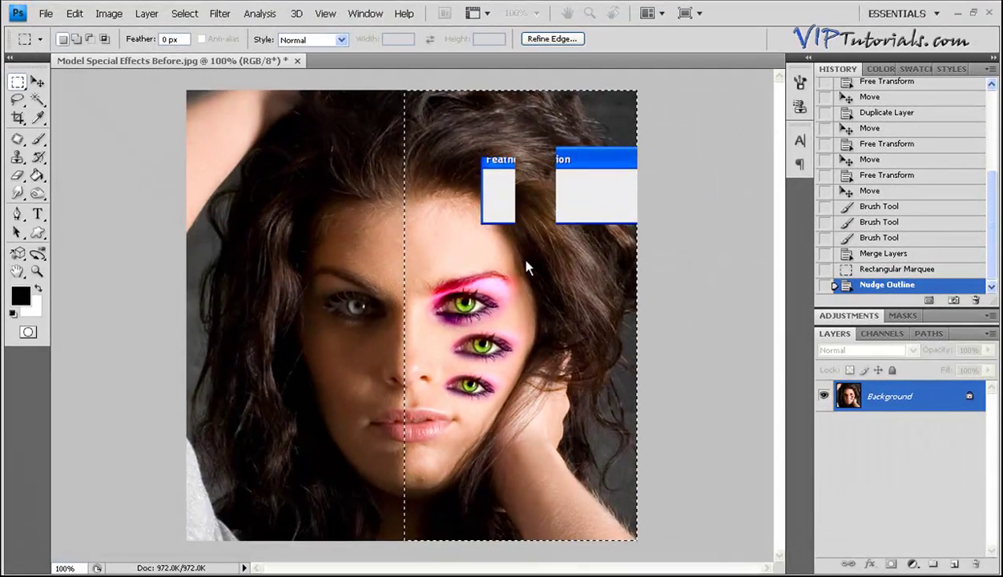
# Step: Copy and paste the feathered half onto a new layer, shifting it slightly left
pyautogui.click(72, 12)
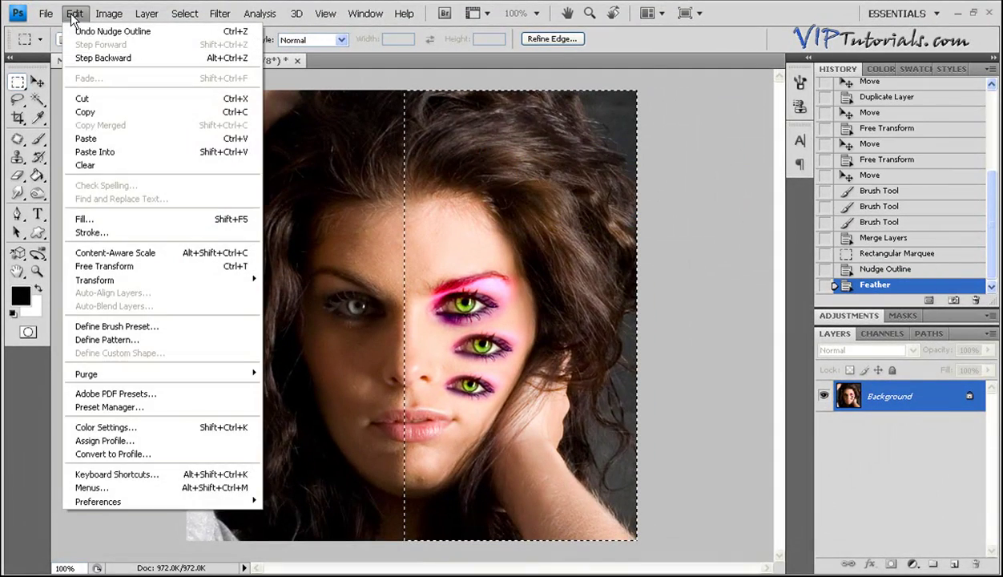
pyautogui.click(94, 112)
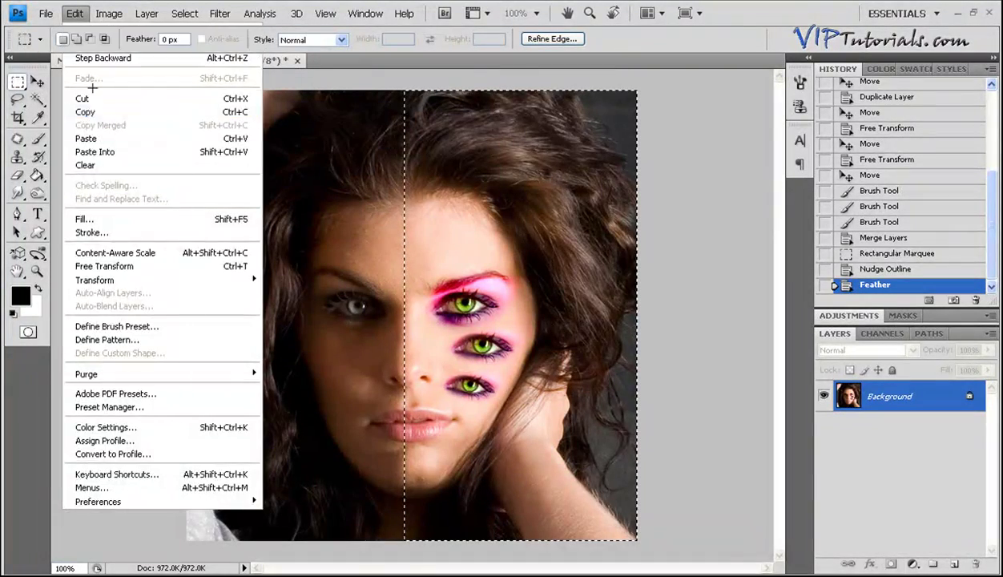
pyautogui.click(74, 12)
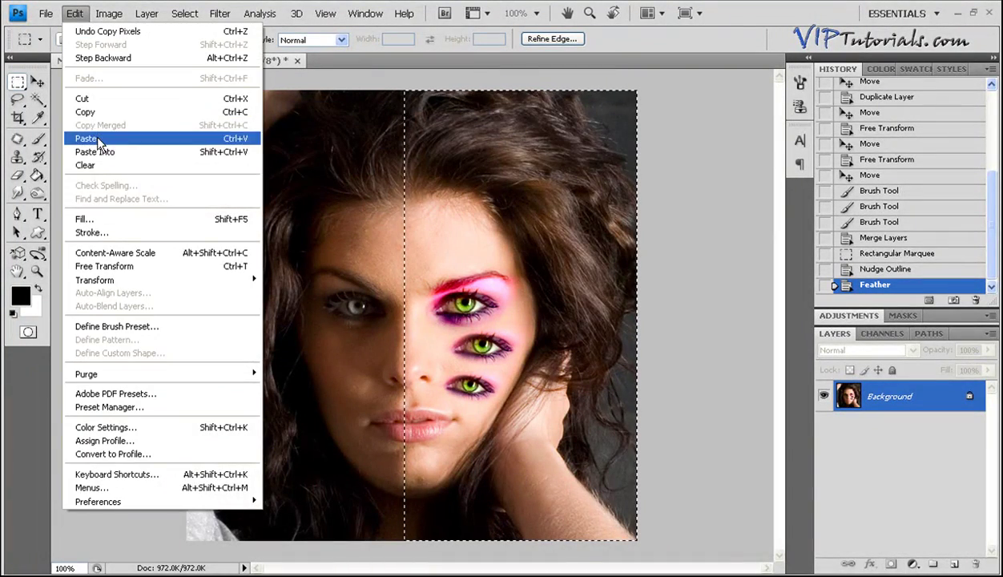
pyautogui.click(158, 138)
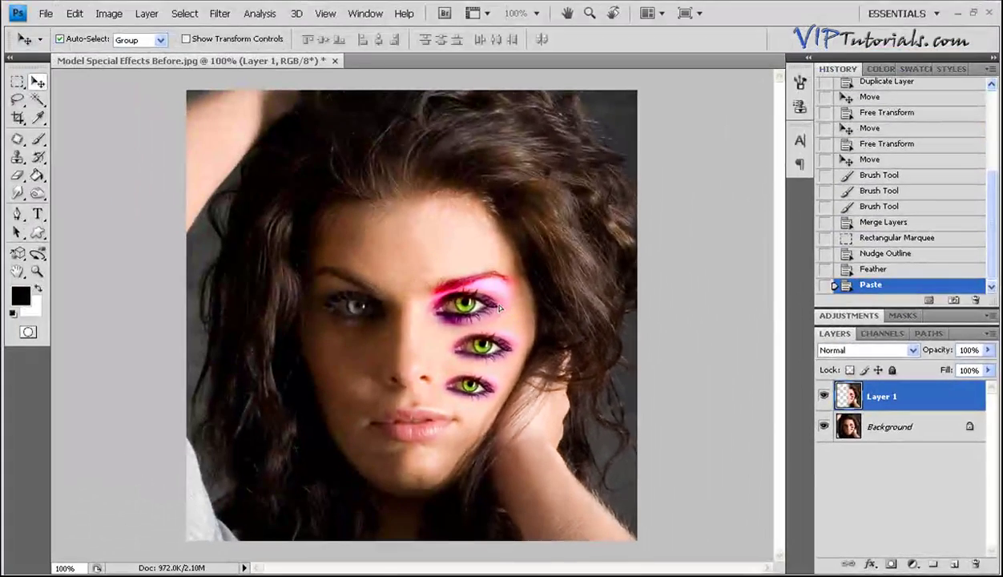
pyautogui.moveTo(499, 305); pyautogui.dragTo(467, 306)
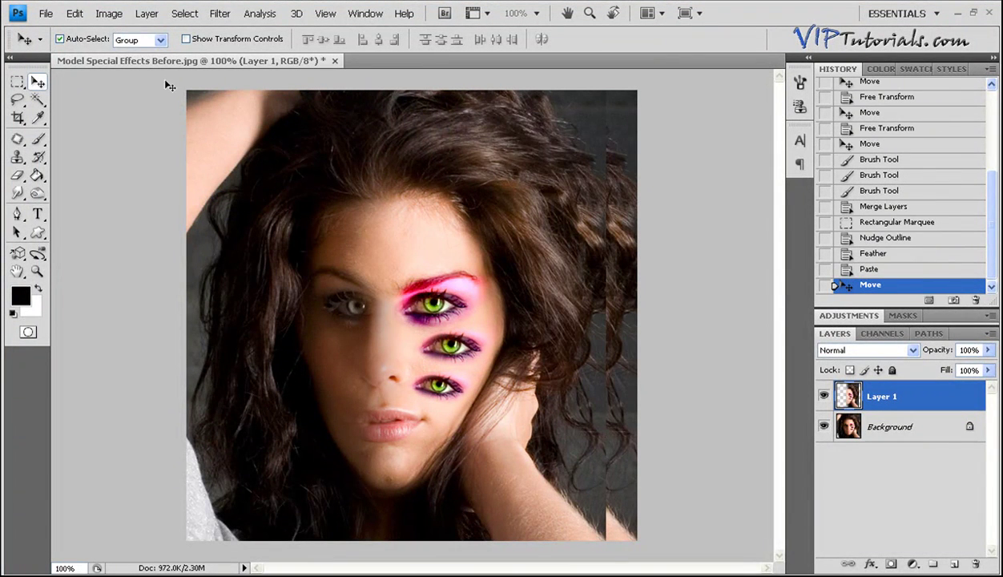
# Step: Flip Layer 1 horizontally and drag it onto the left side of the face
pyautogui.click(74, 14)
pyautogui.moveTo(116, 282)
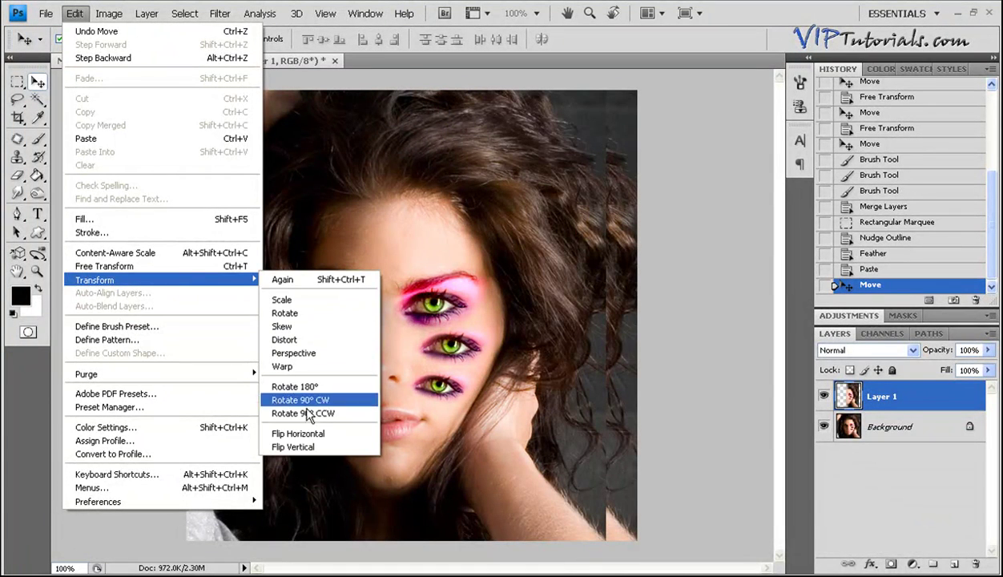
pyautogui.click(298, 433)
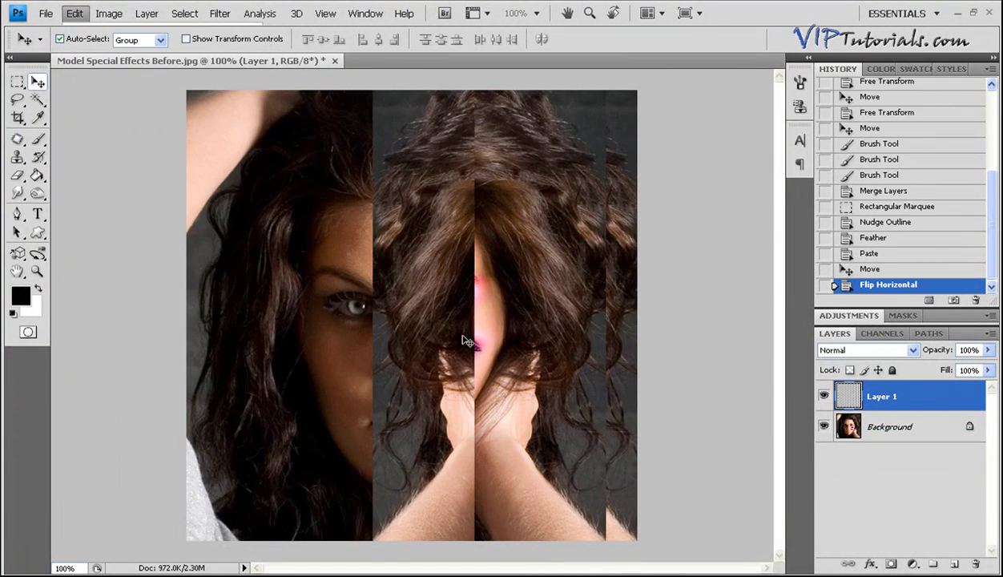
pyautogui.moveTo(539, 325); pyautogui.dragTo(342, 324)
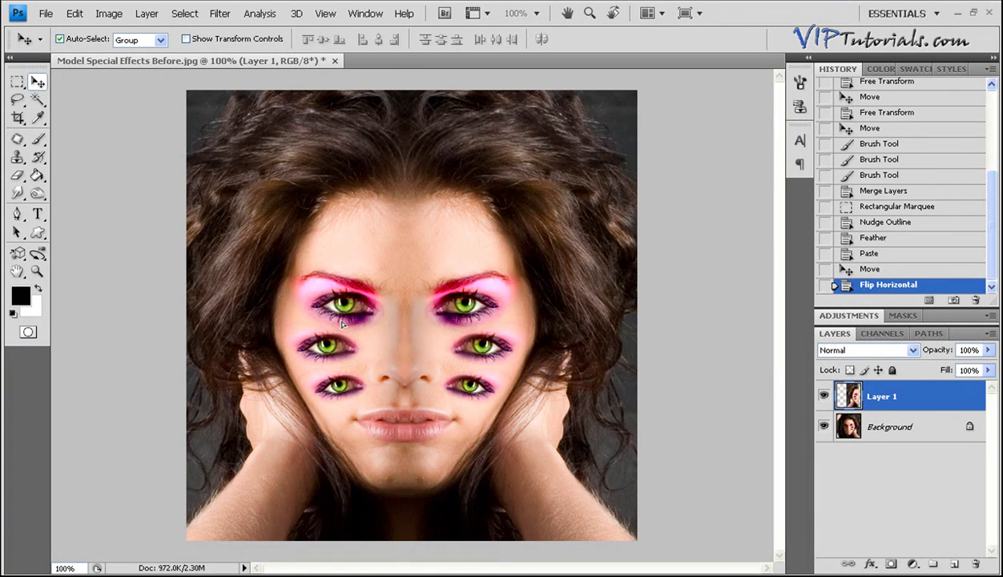
# Step: Nudge mirrored Layer 1 a few pixels to tidy the centre seam
pyautogui.moveTo(346, 324); pyautogui.dragTo(341, 320)
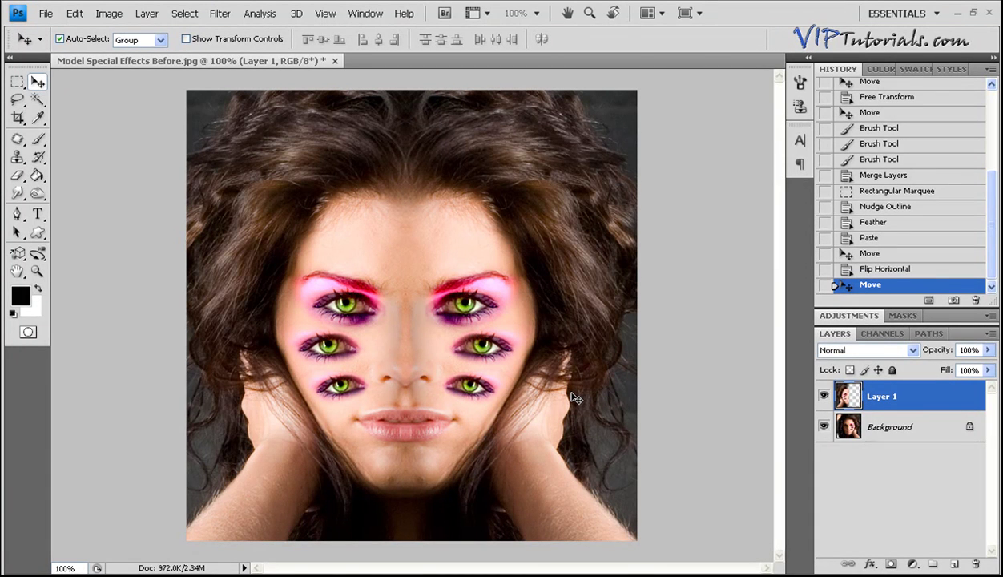